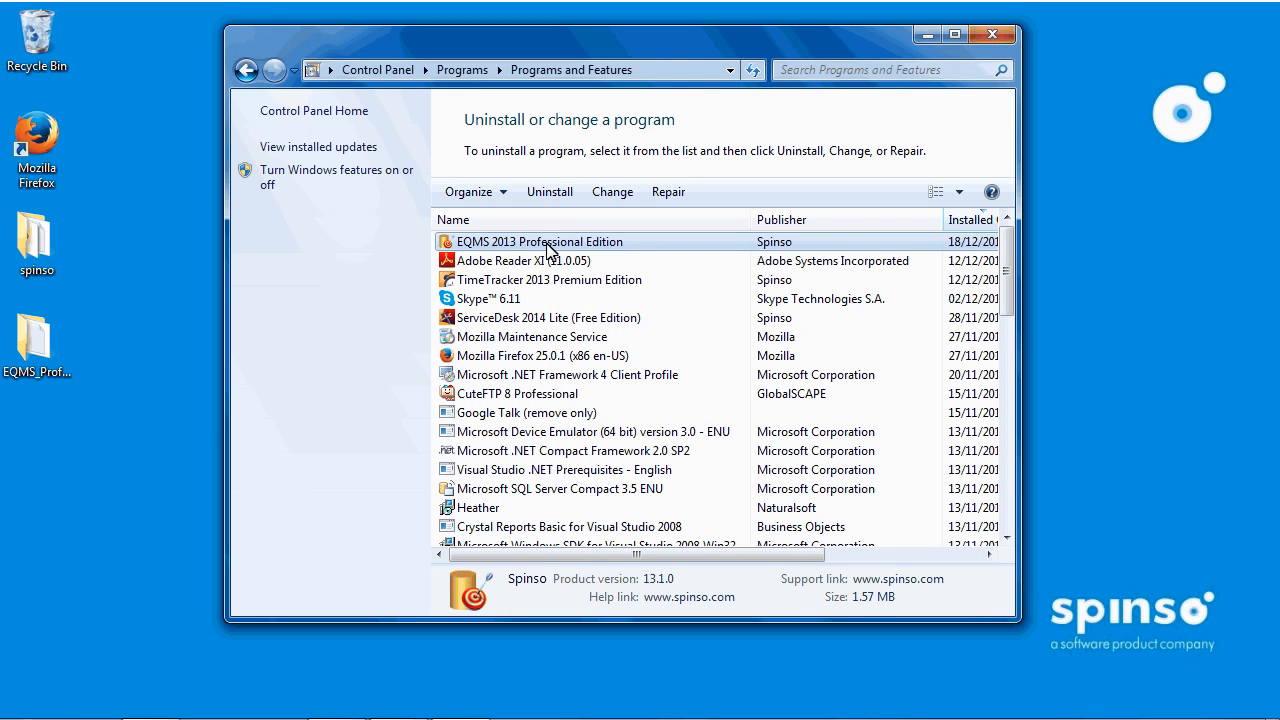
Close the installed programs window and open the file sharing settings of the Spinso folder on System (C:).
click(991, 36)
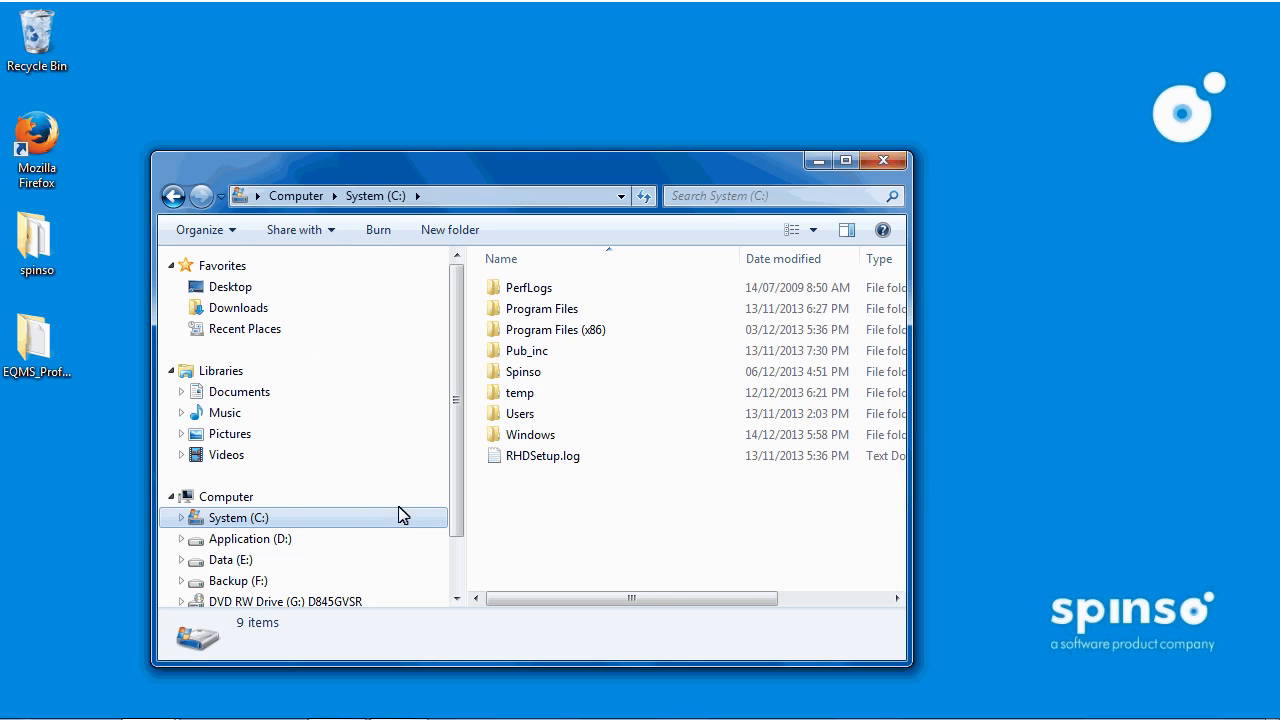
click(523, 372)
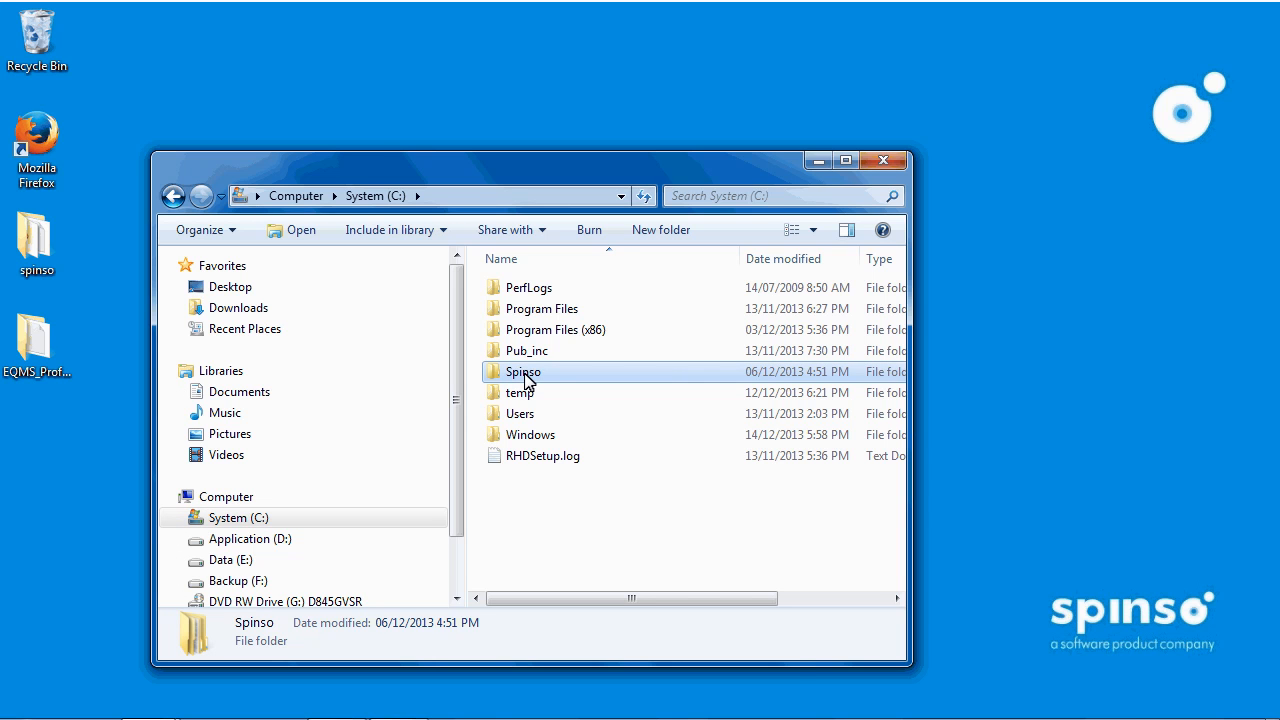
right_click(527, 379)
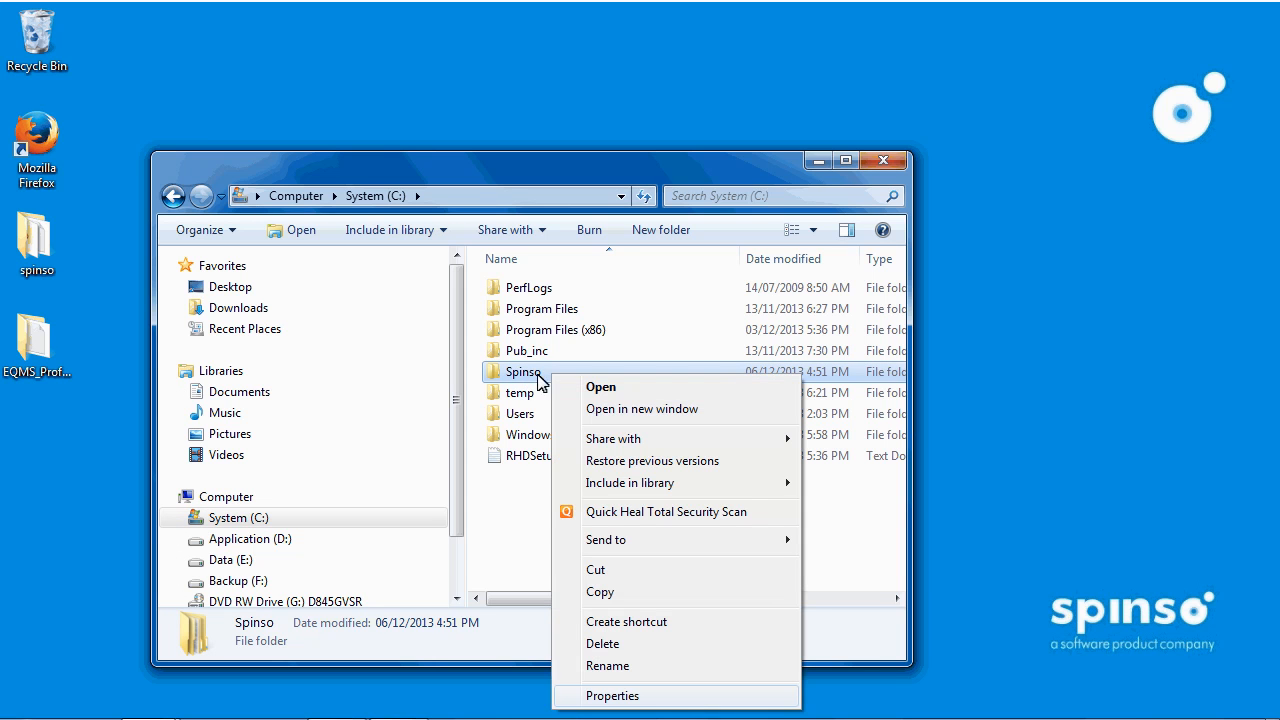
click(612, 695)
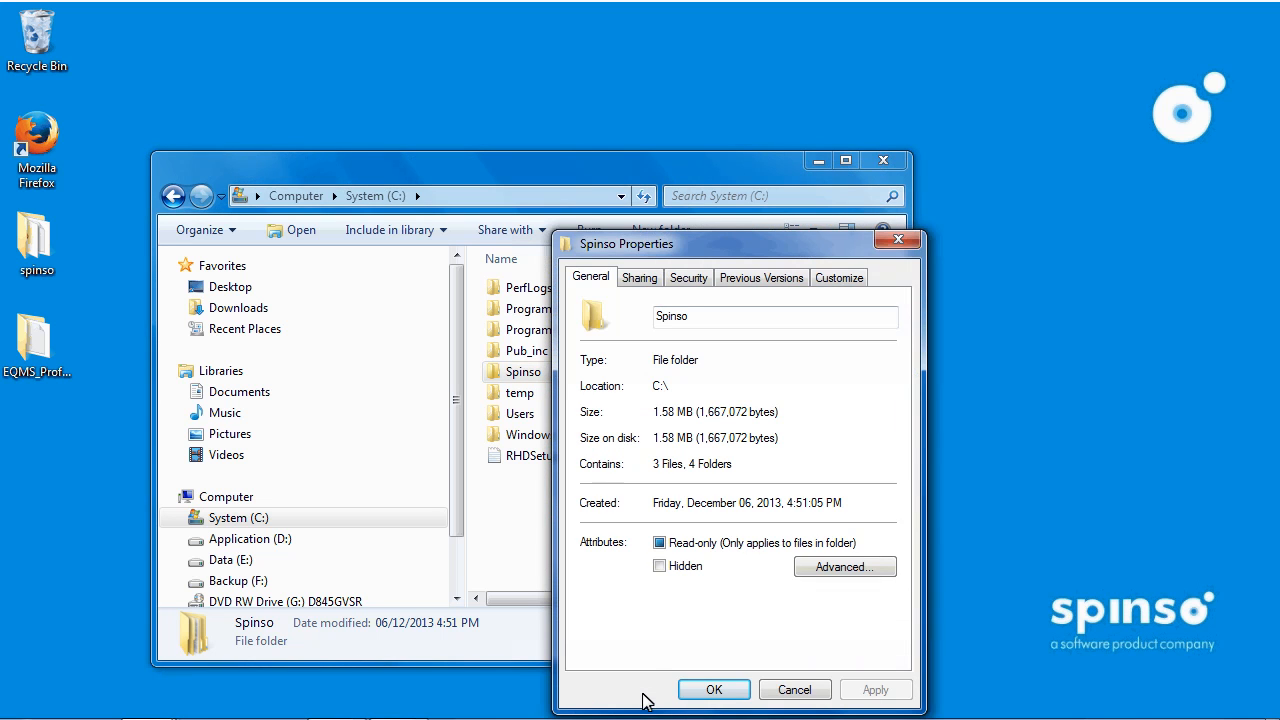
click(645, 281)
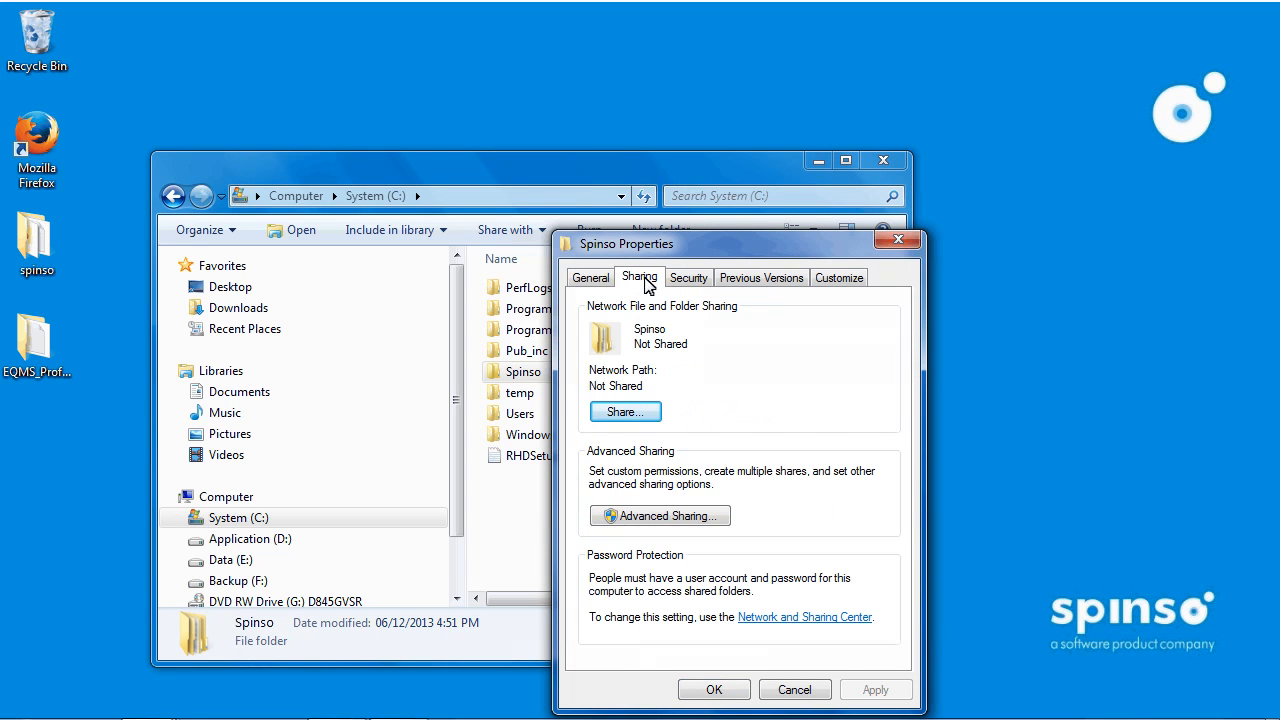
click(625, 412)
Share the Spinso folder with Everyone at Read/Write permission, and close its properties and the folder window.
click(884, 434)
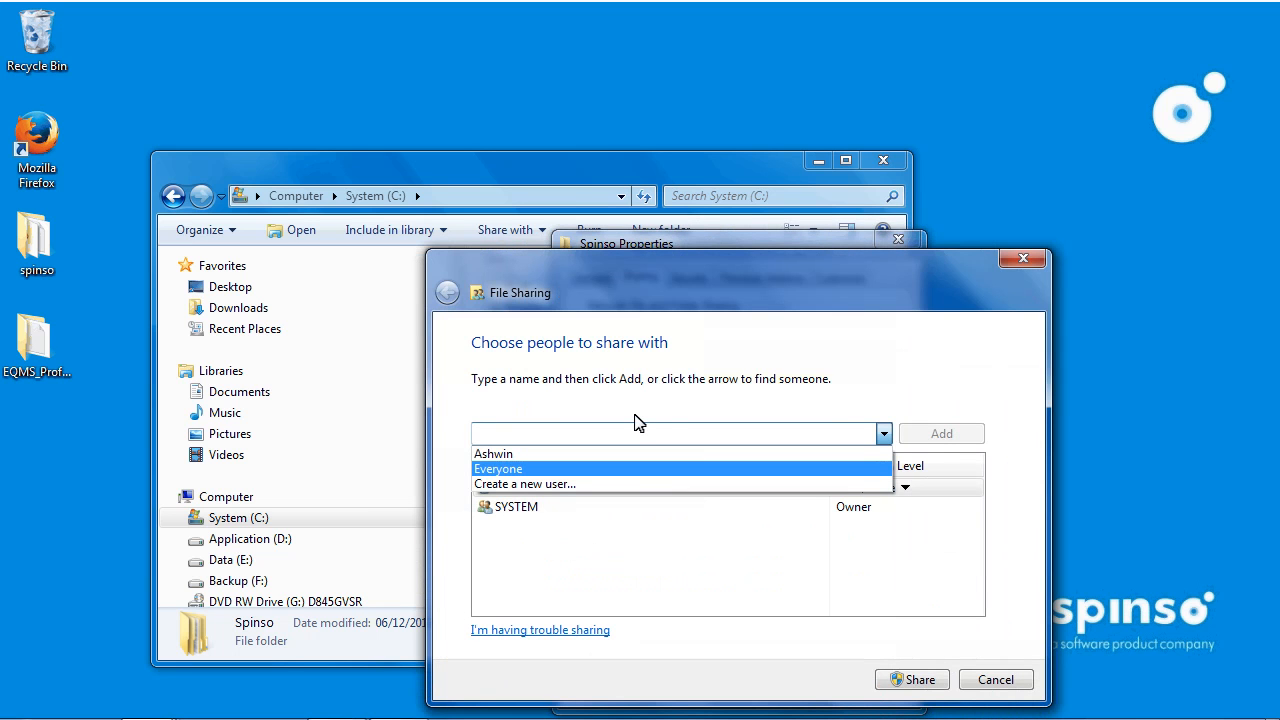
click(525, 469)
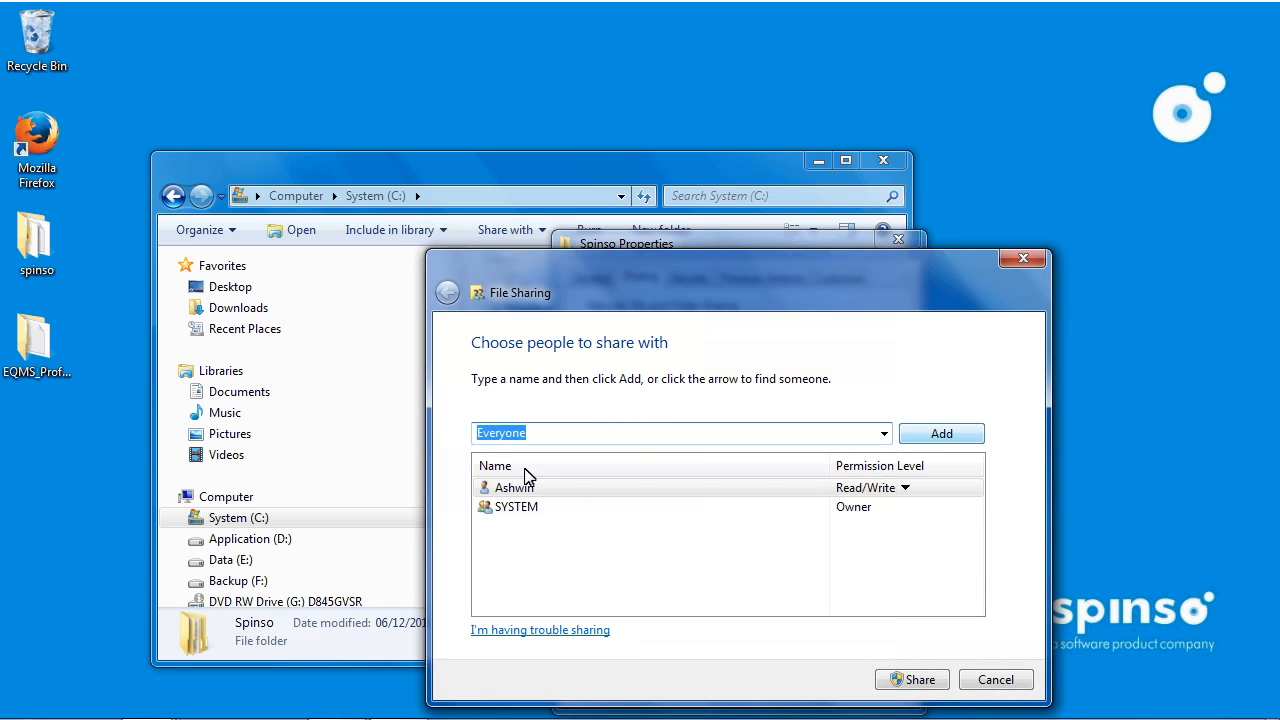
click(962, 438)
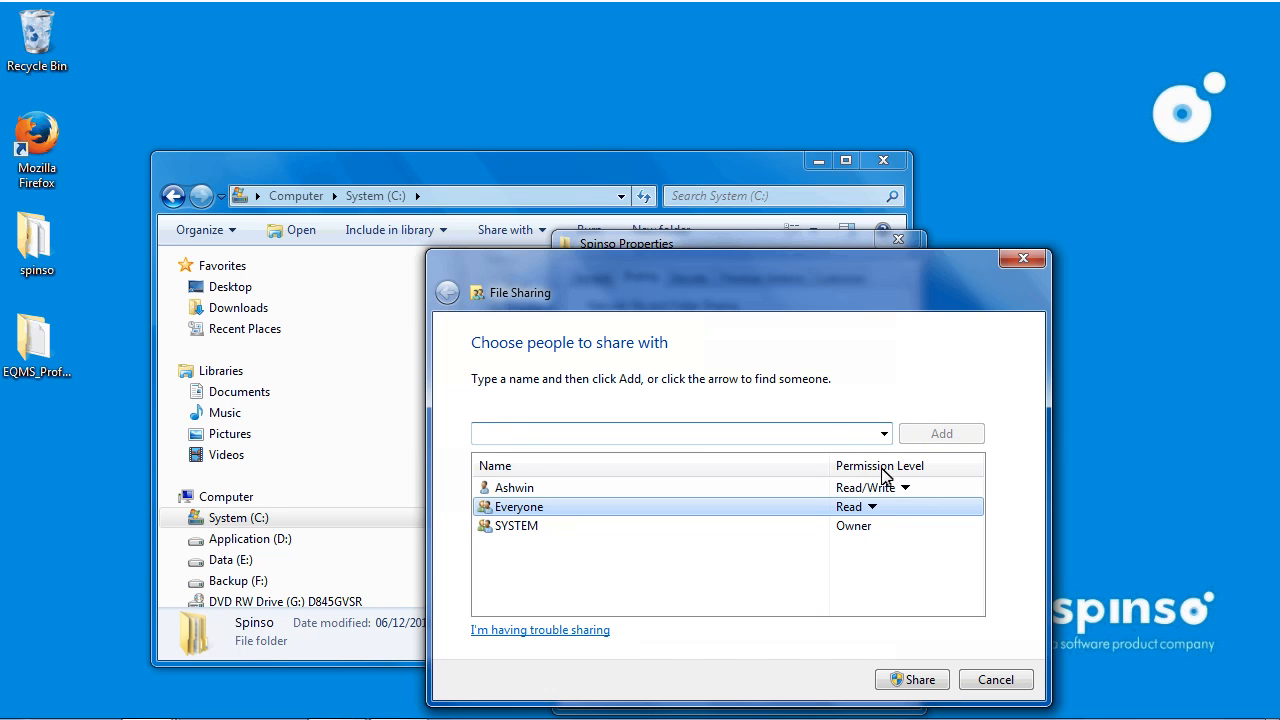
click(873, 507)
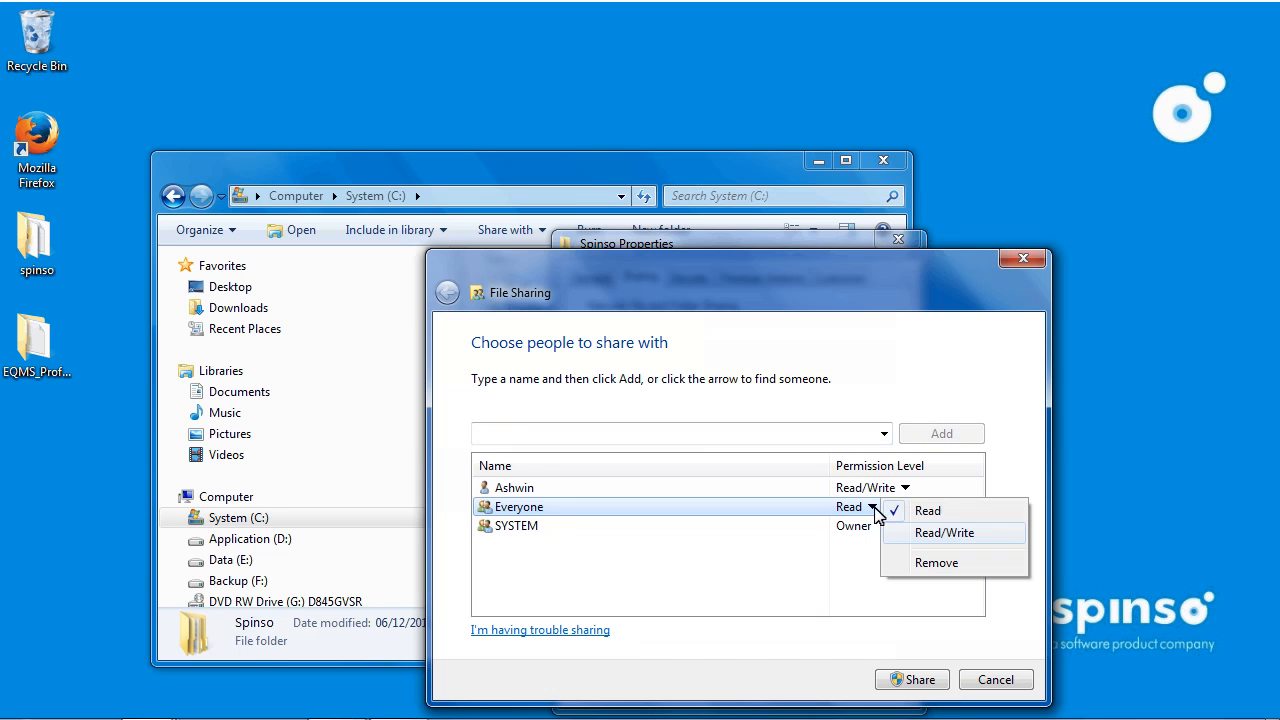
click(976, 536)
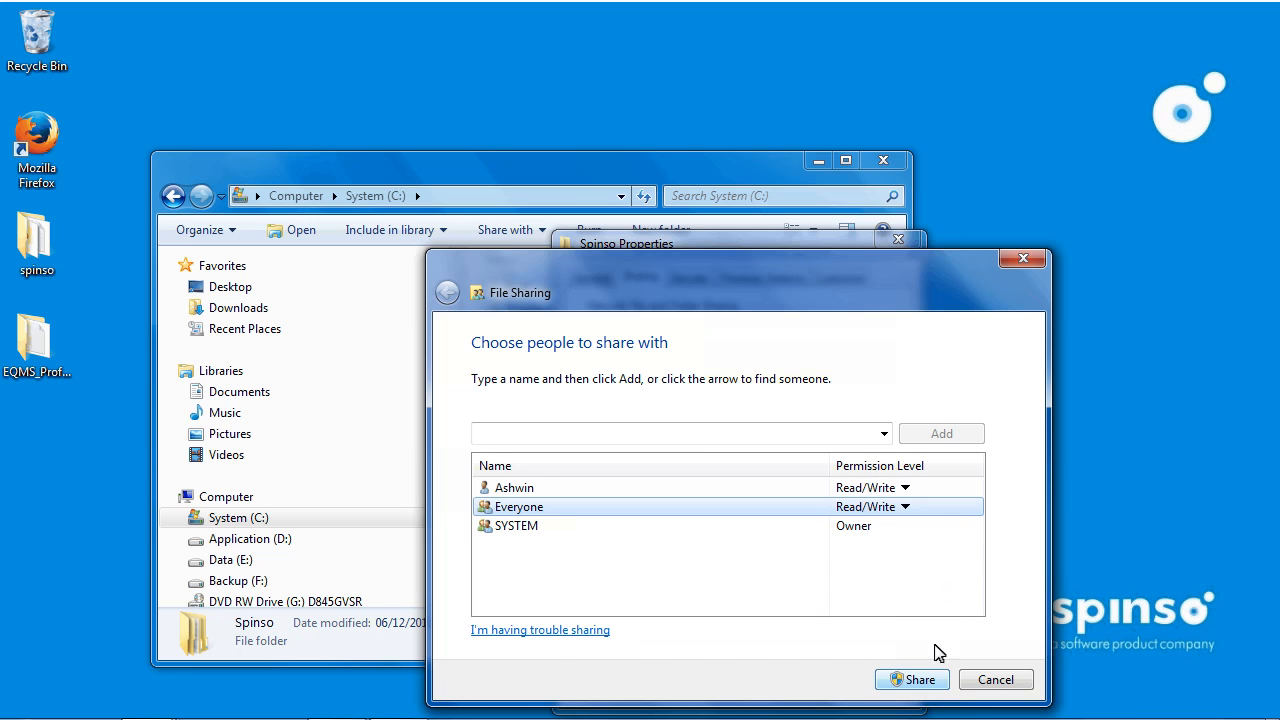
click(936, 682)
click(1003, 681)
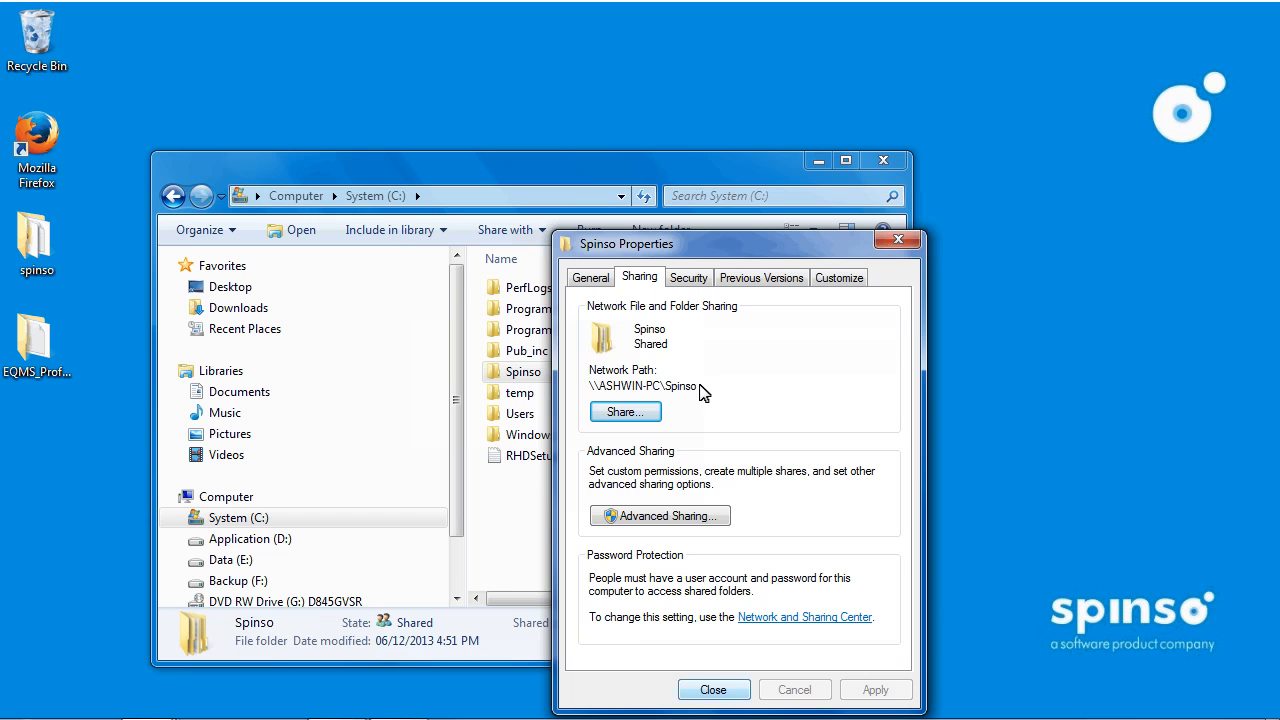
click(731, 690)
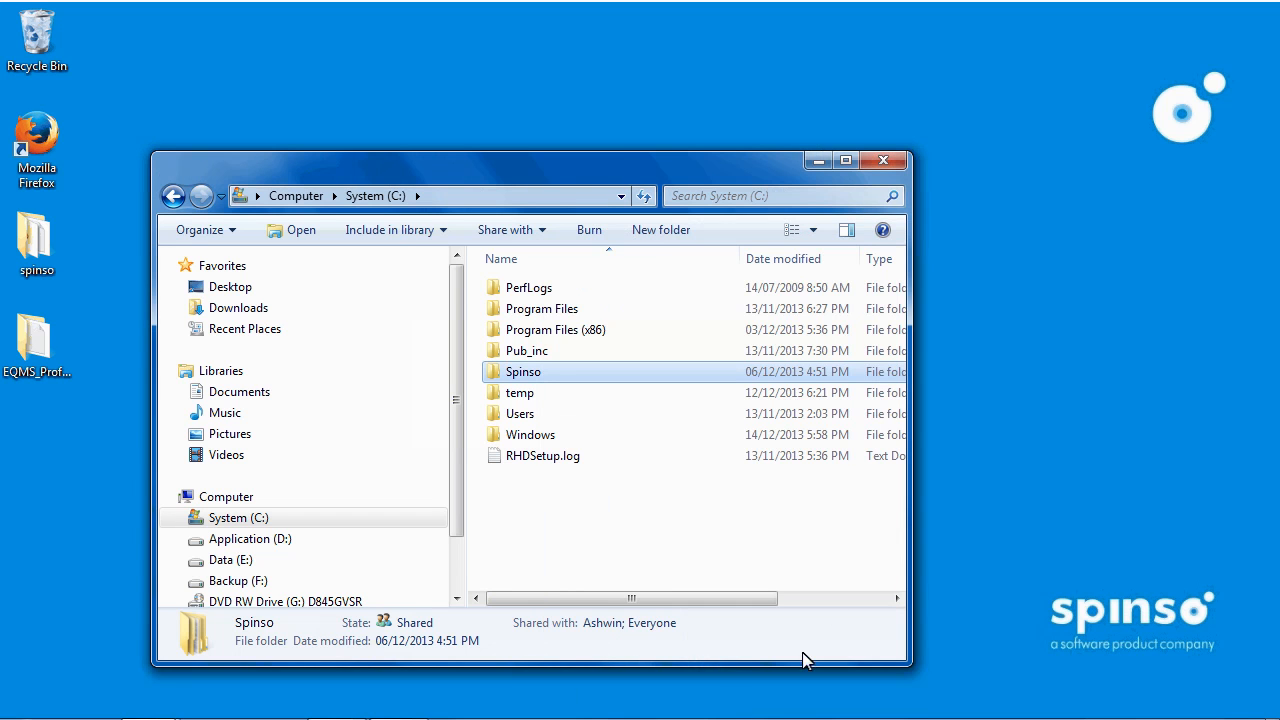
click(884, 162)
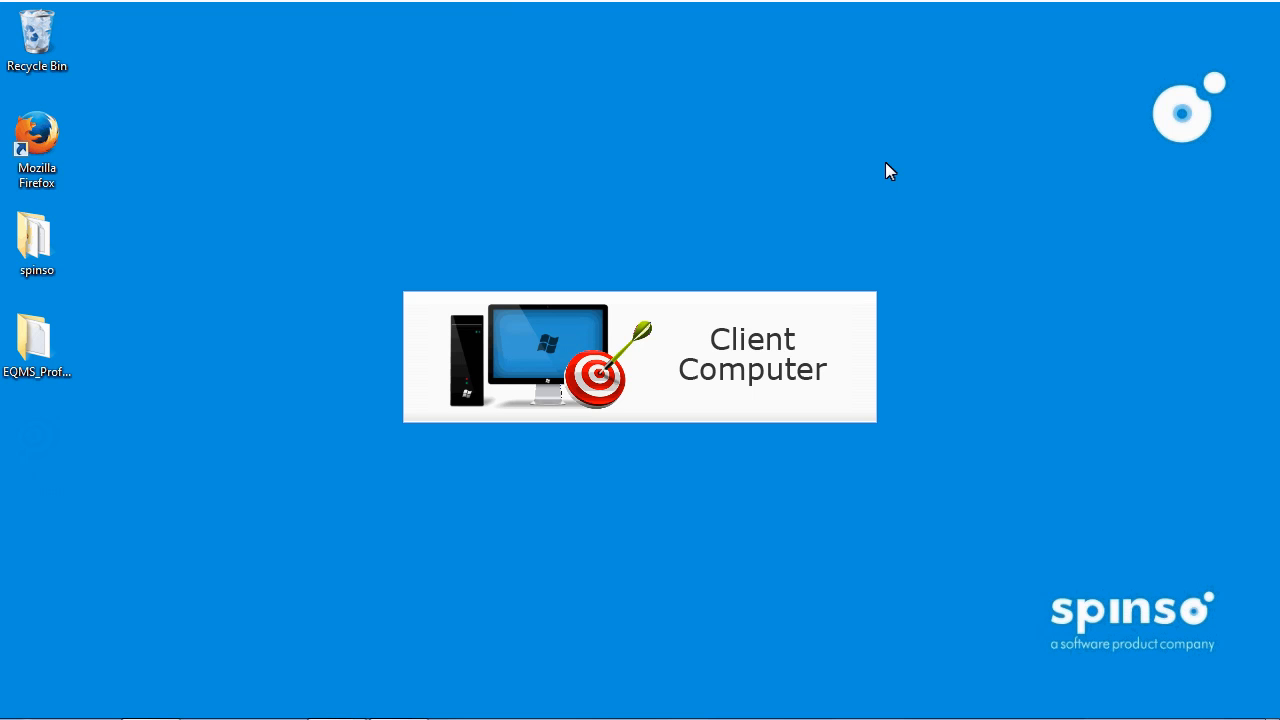
Check access to the shared Spinso folder through its network path in a new Windows Explorer window, and close the window.
key(super+e)
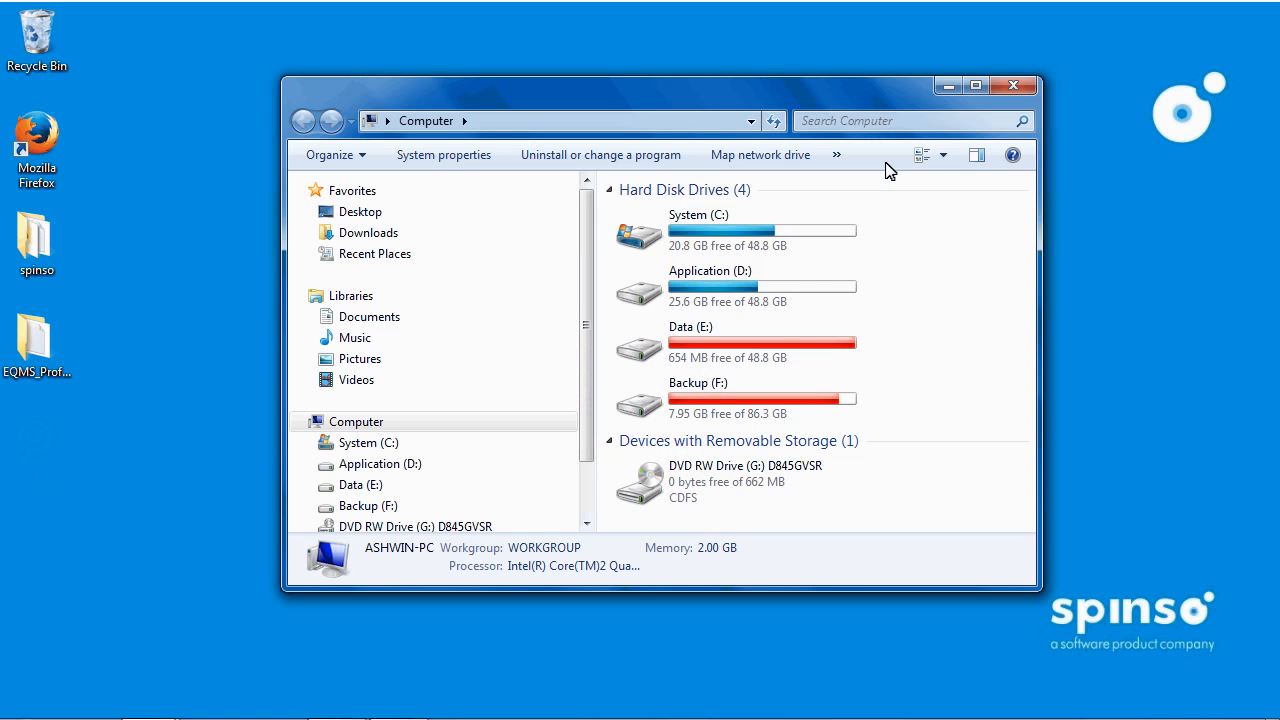
click(427, 122)
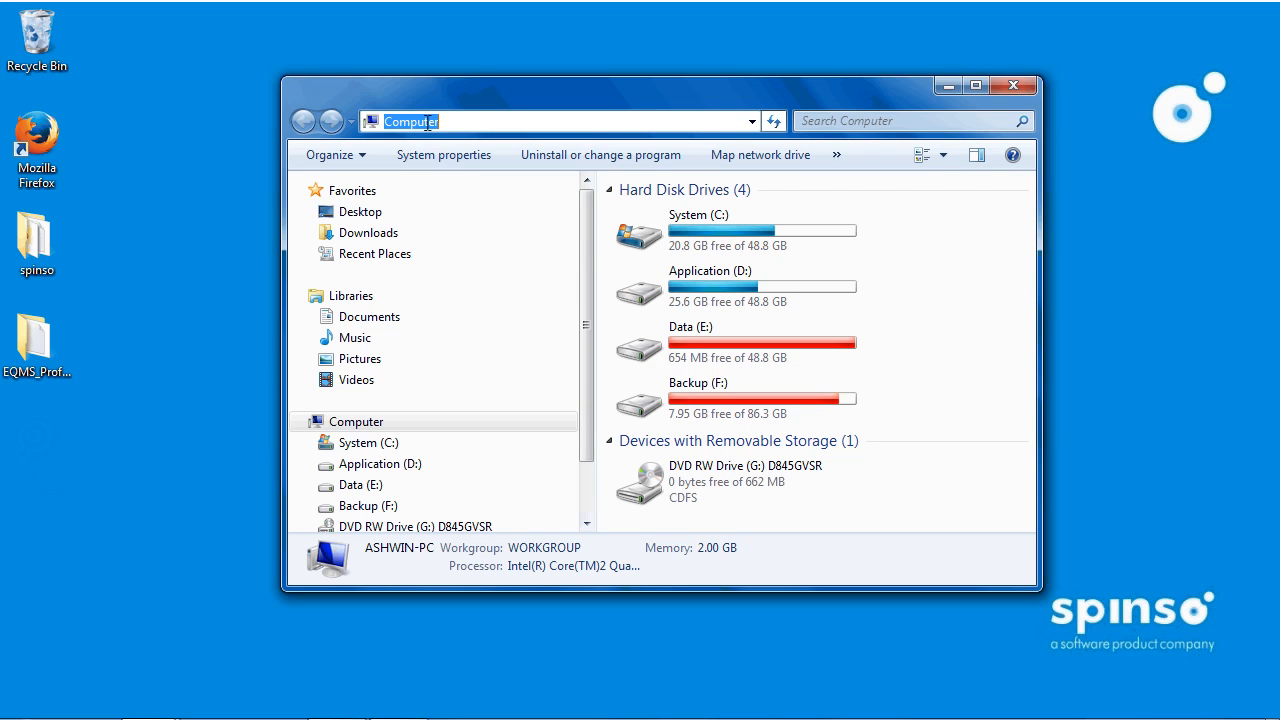
text(\\ASHWIN-PC\Spinso)
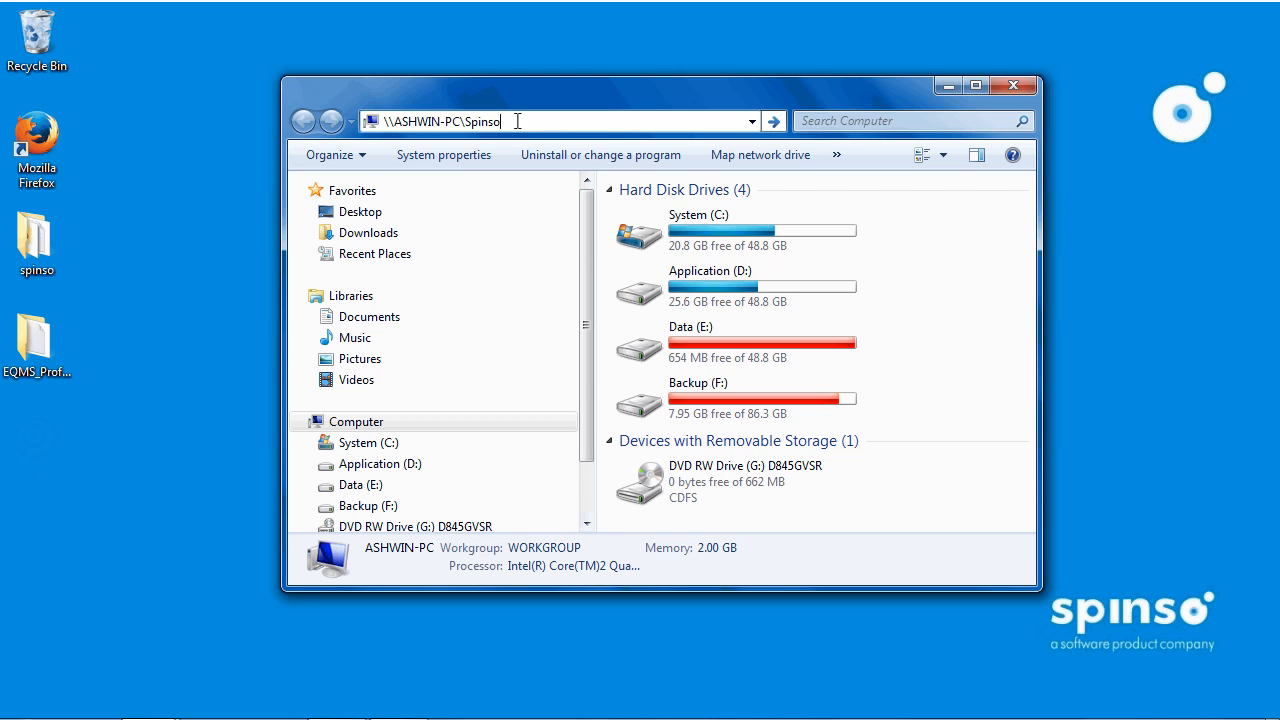
key(Return)
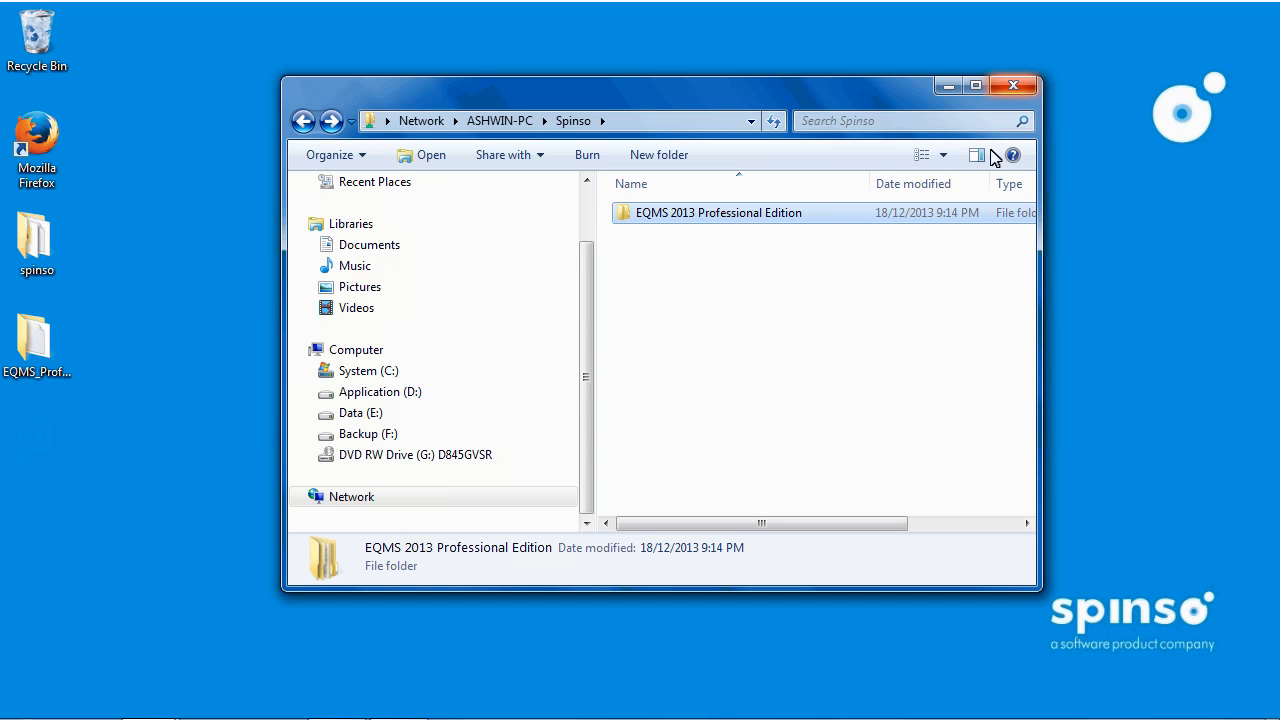
click(1013, 87)
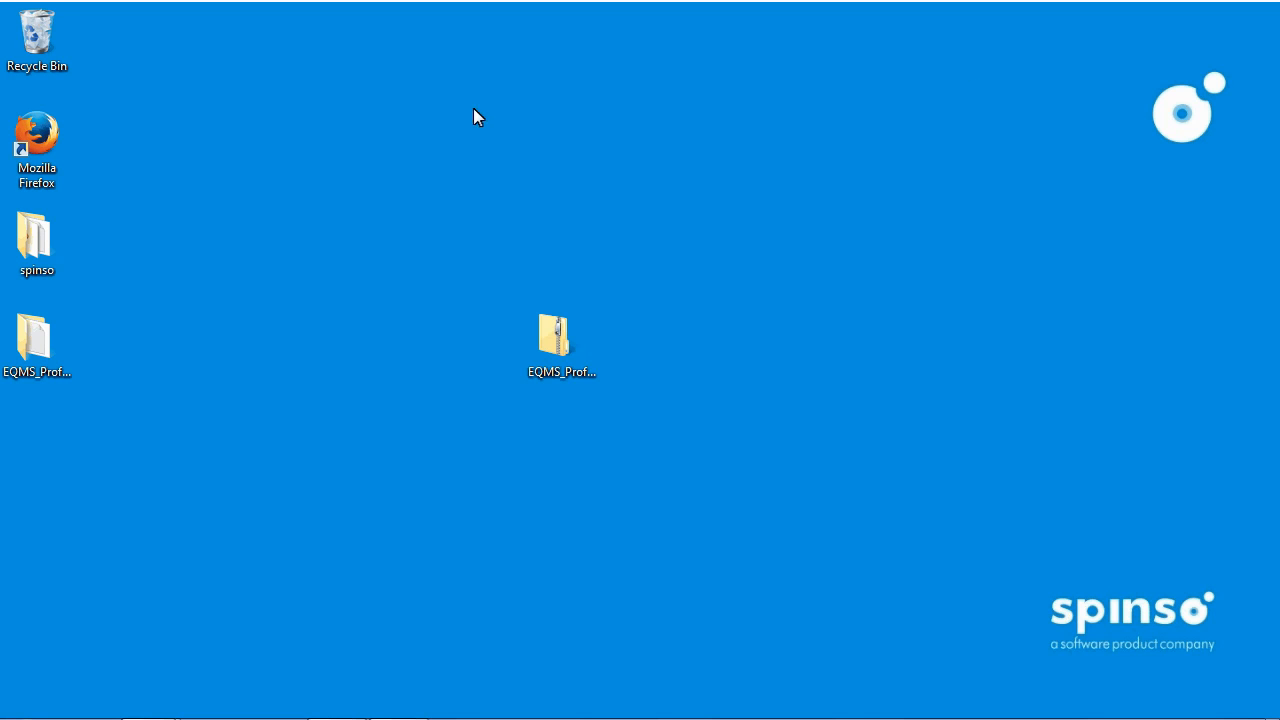
Launch setup.exe from the Client folder inside the EQMS_Professional desktop folder.
click(35, 346)
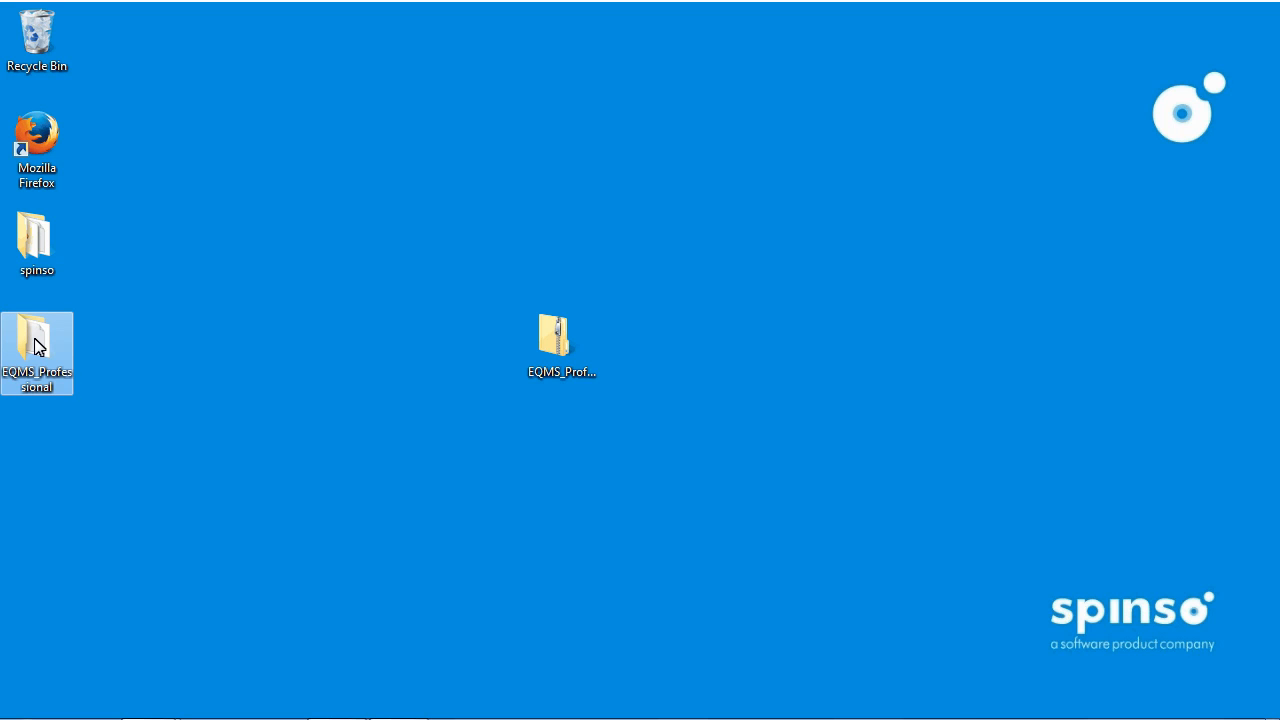
double_click(35, 346)
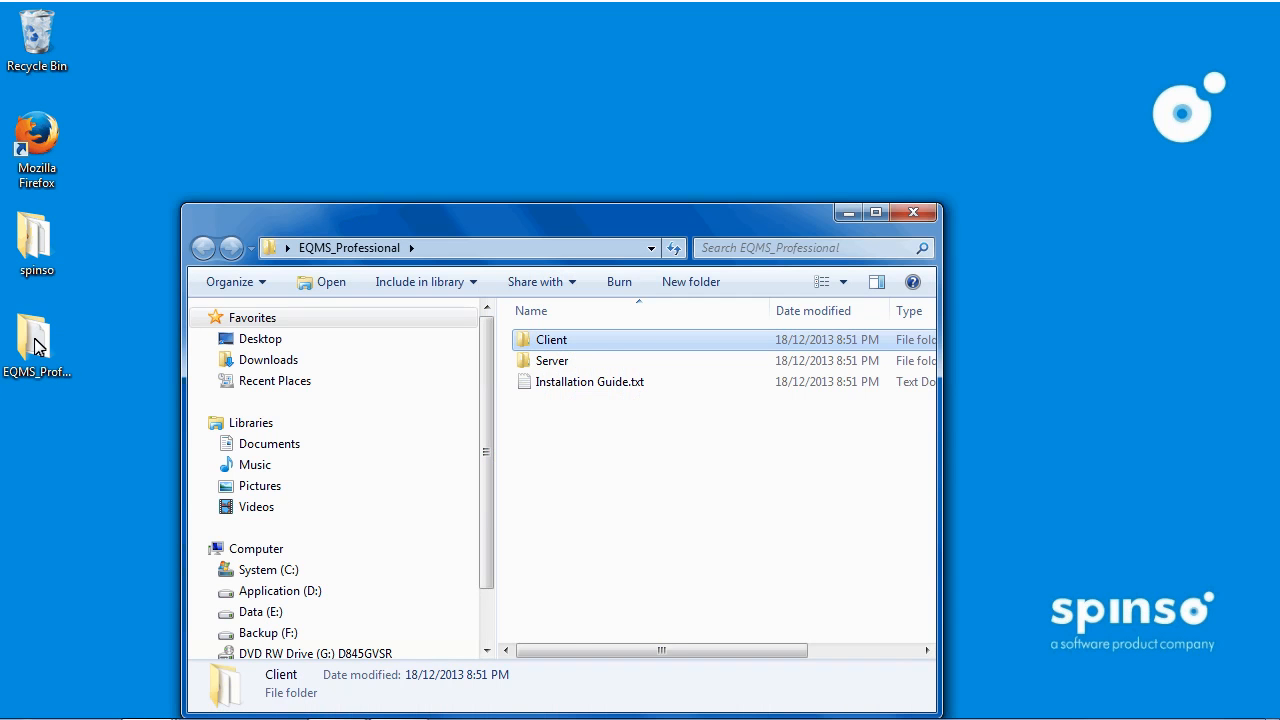
double_click(525, 345)
click(530, 365)
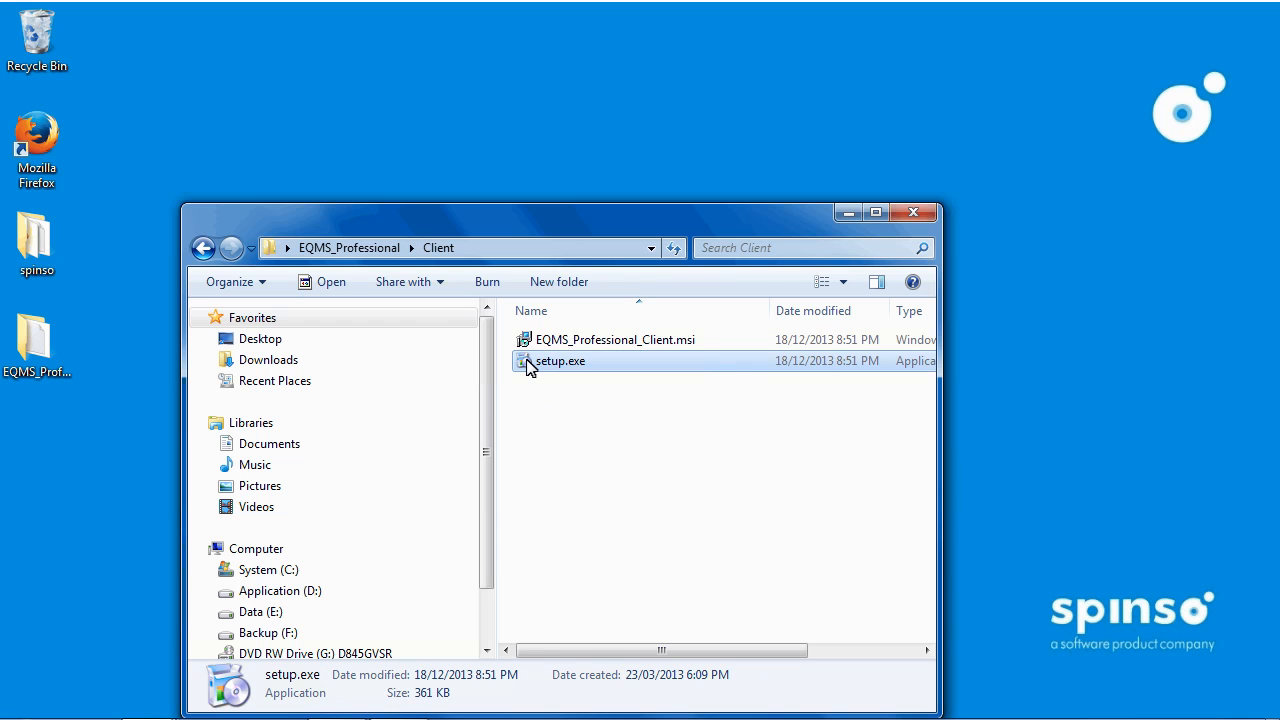
double_click(530, 364)
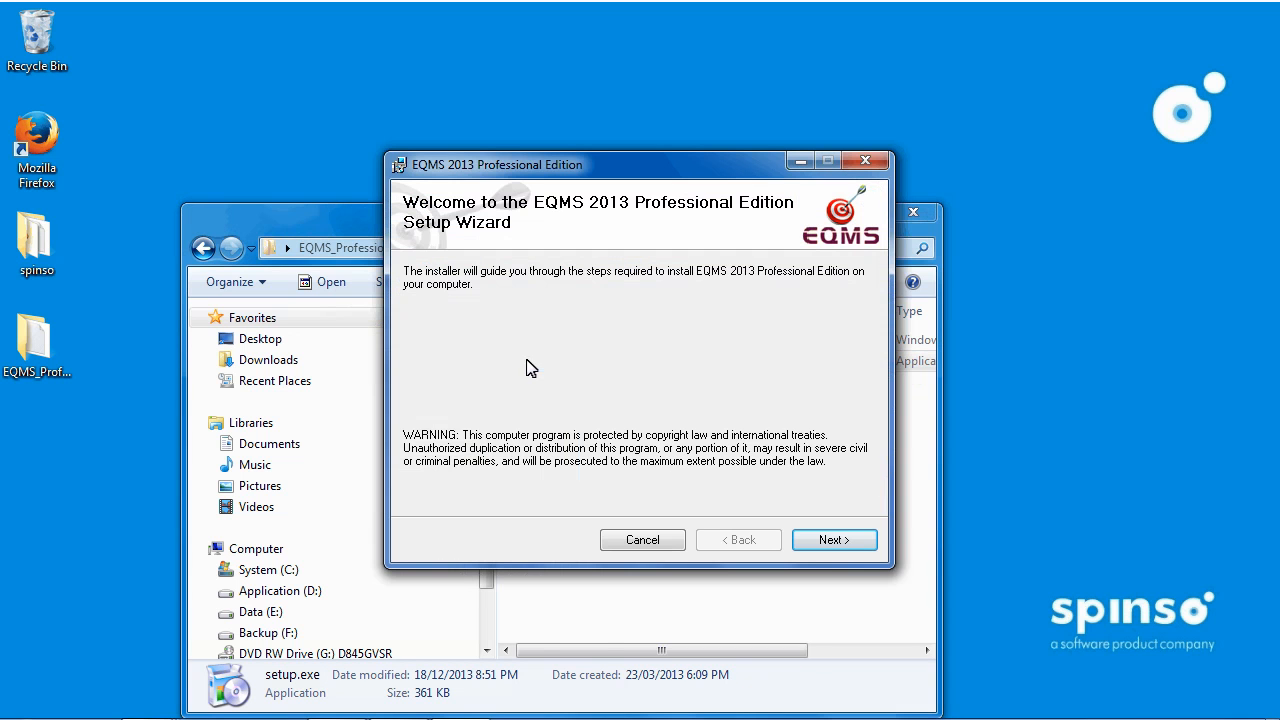
Install the EQMS 2013 Professional Edition client with the default options, and close the installer and the Client folder.
click(834, 540)
click(834, 540)
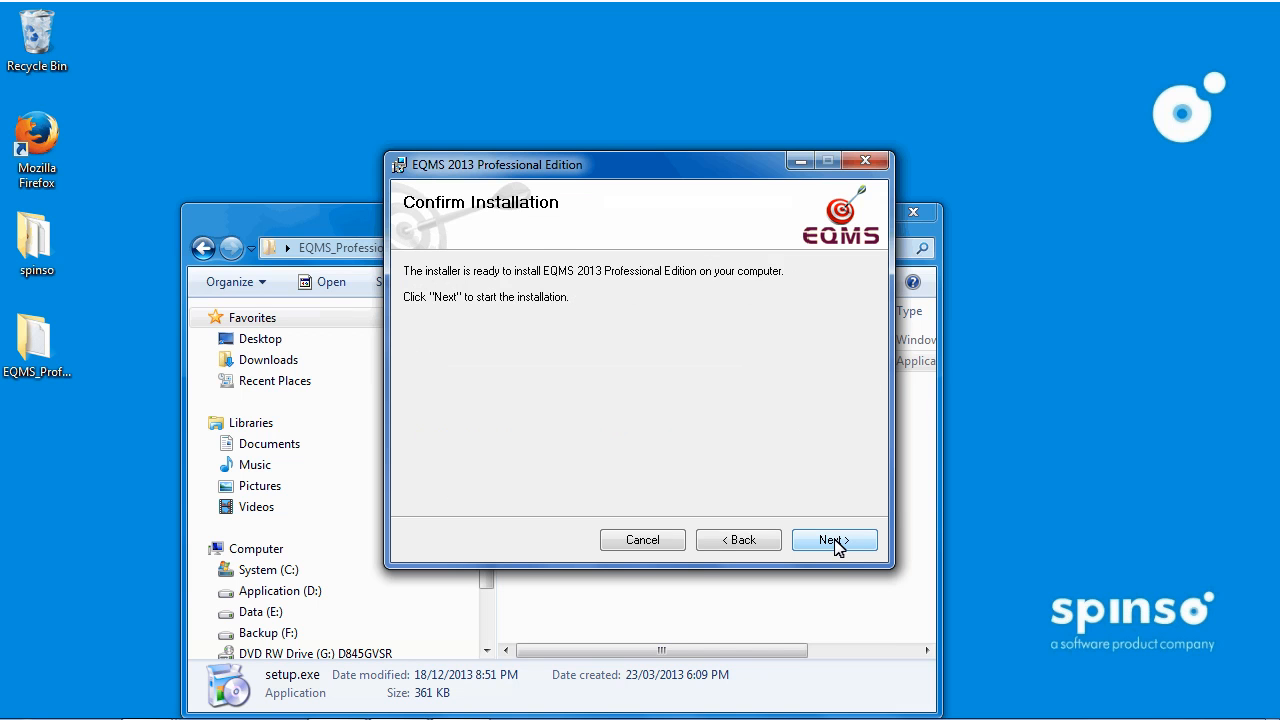
click(834, 540)
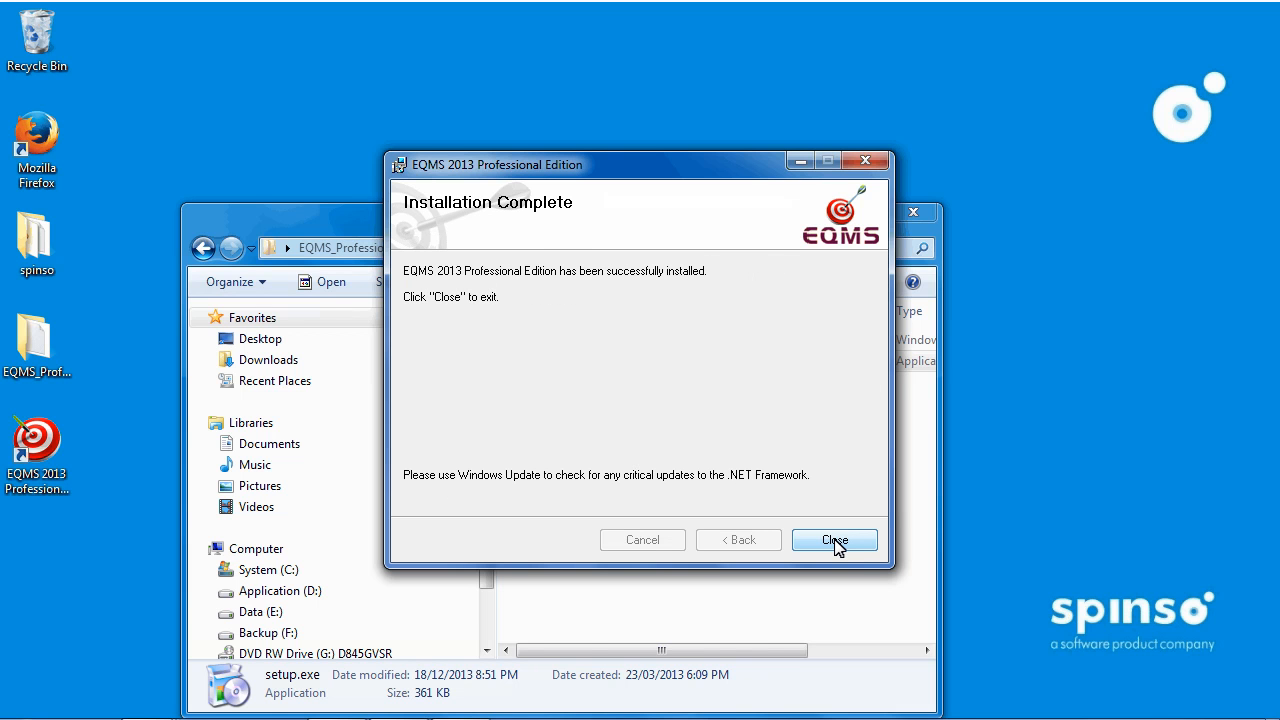
click(835, 541)
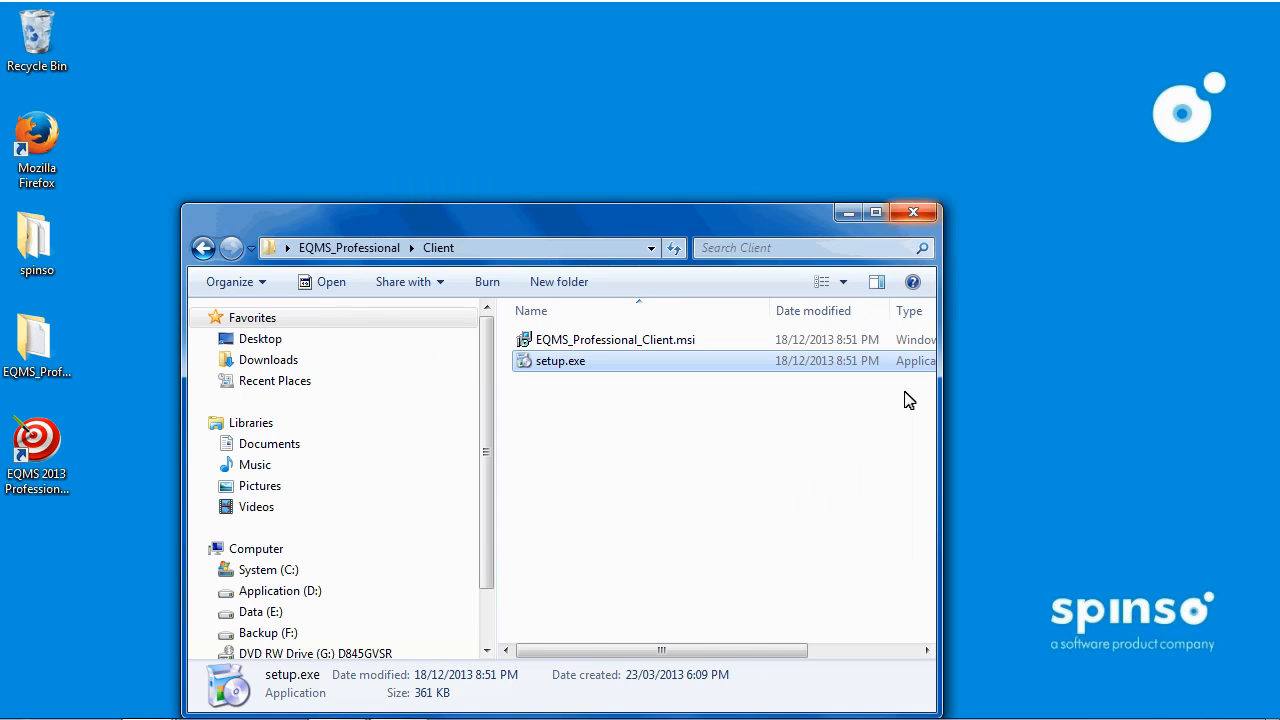
click(914, 212)
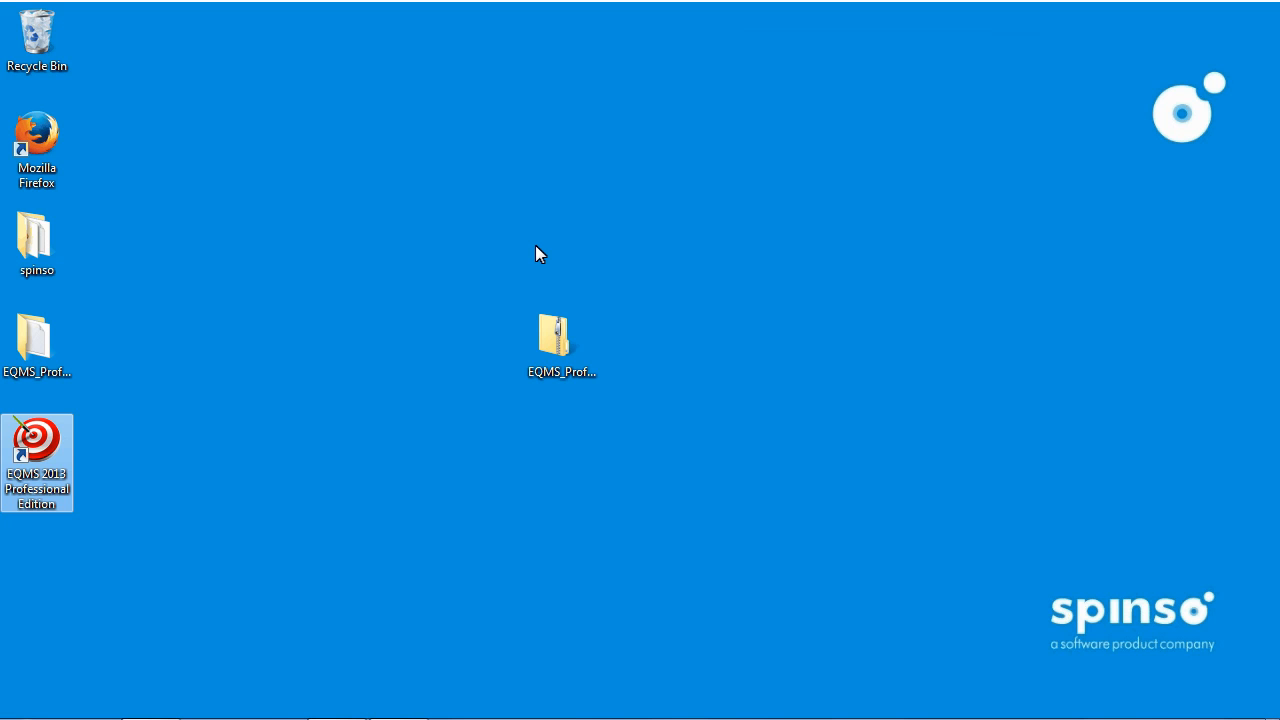
Start EQMS 2013 Professional Edition and open its INI Settings from the login window.
double_click(50, 437)
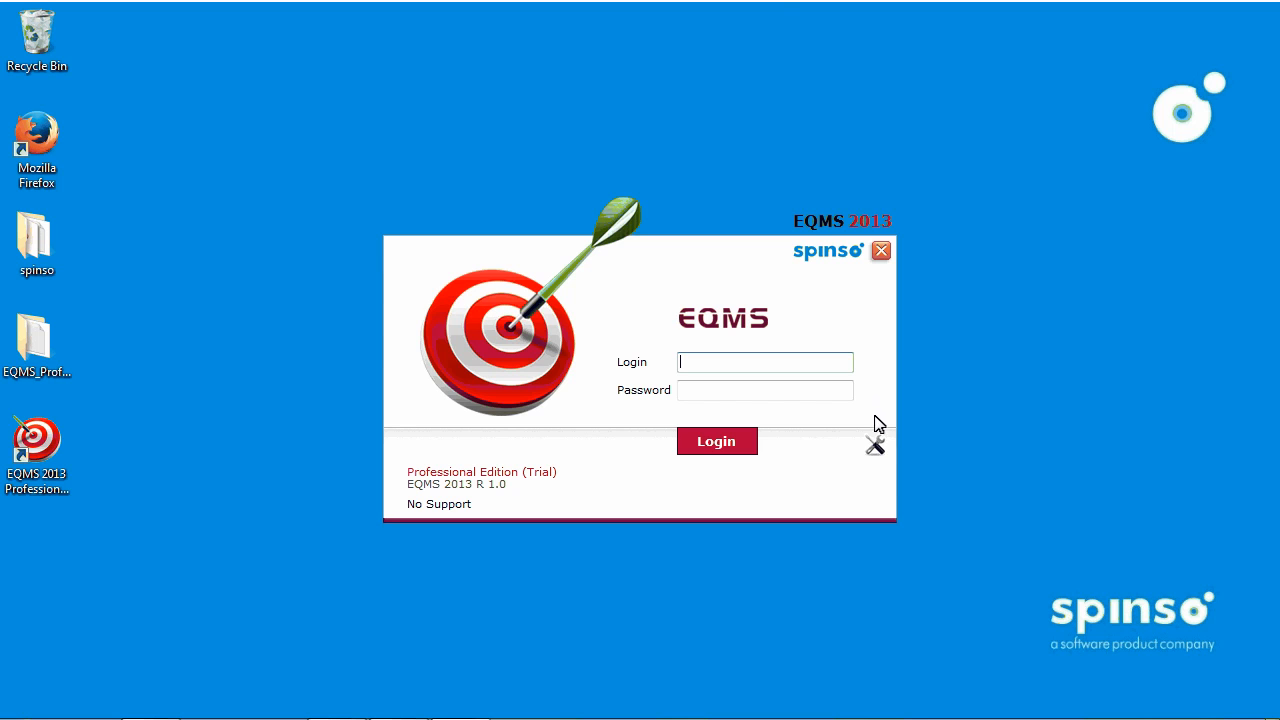
click(876, 448)
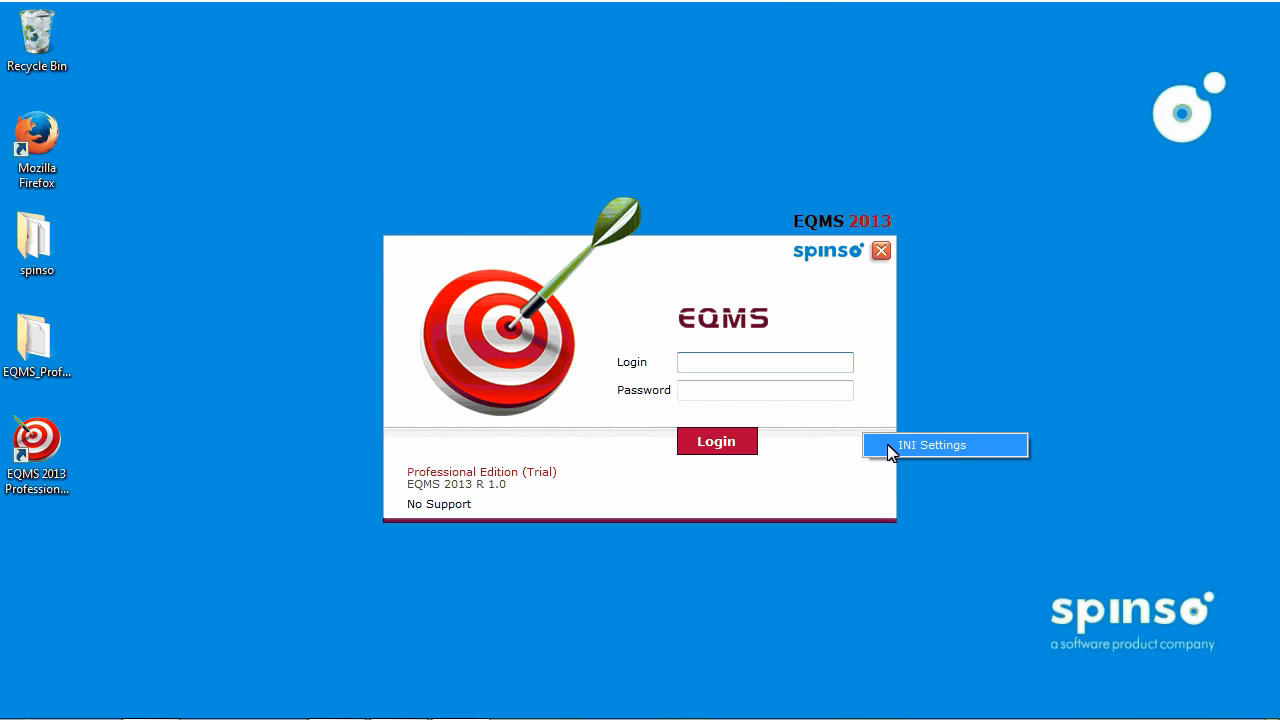
click(891, 446)
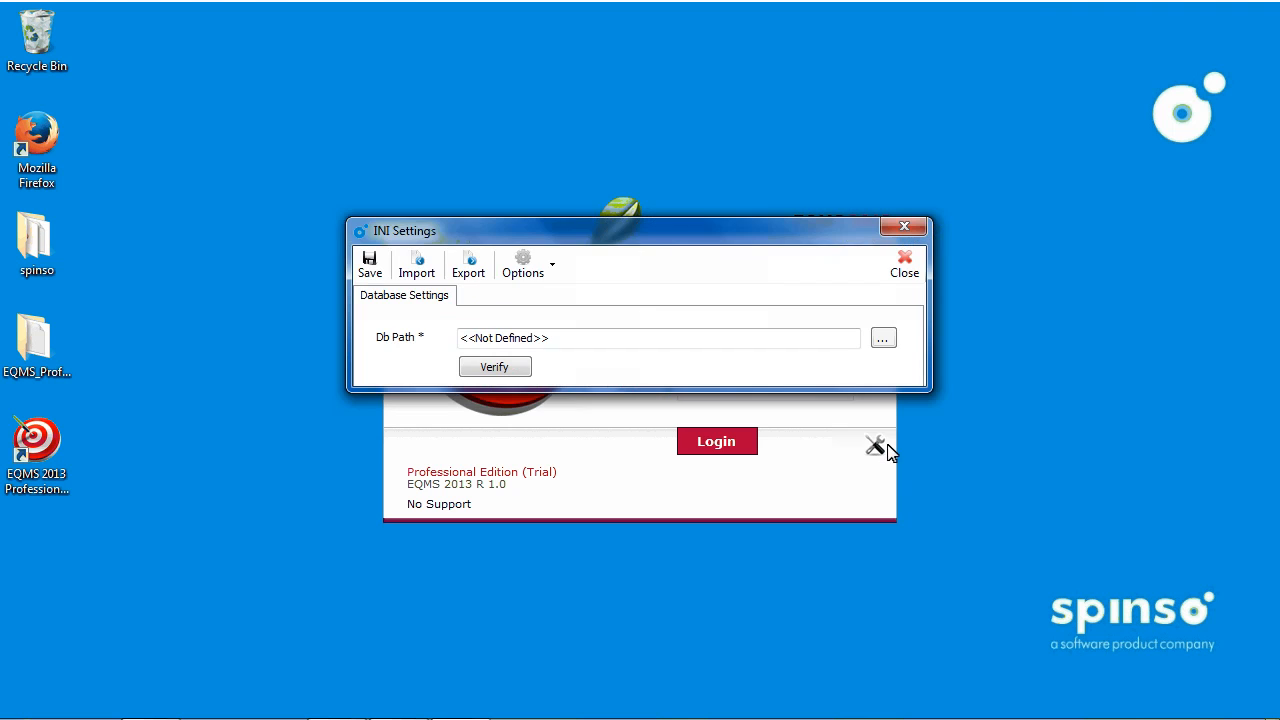
Set the Db Path to the EQMS 2013 Professional Edition folder inside the shared Spinso network folder.
click(467, 341)
text(\\ASHWIN-PC\Spinso)
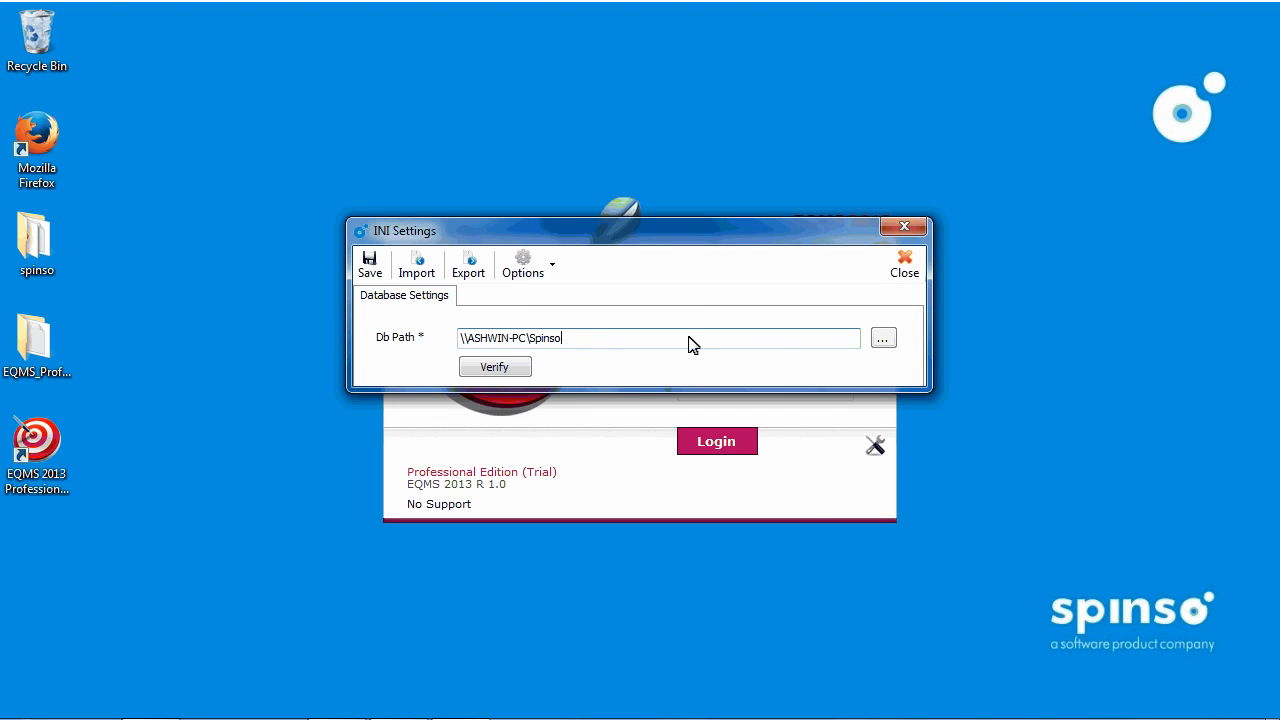
click(886, 345)
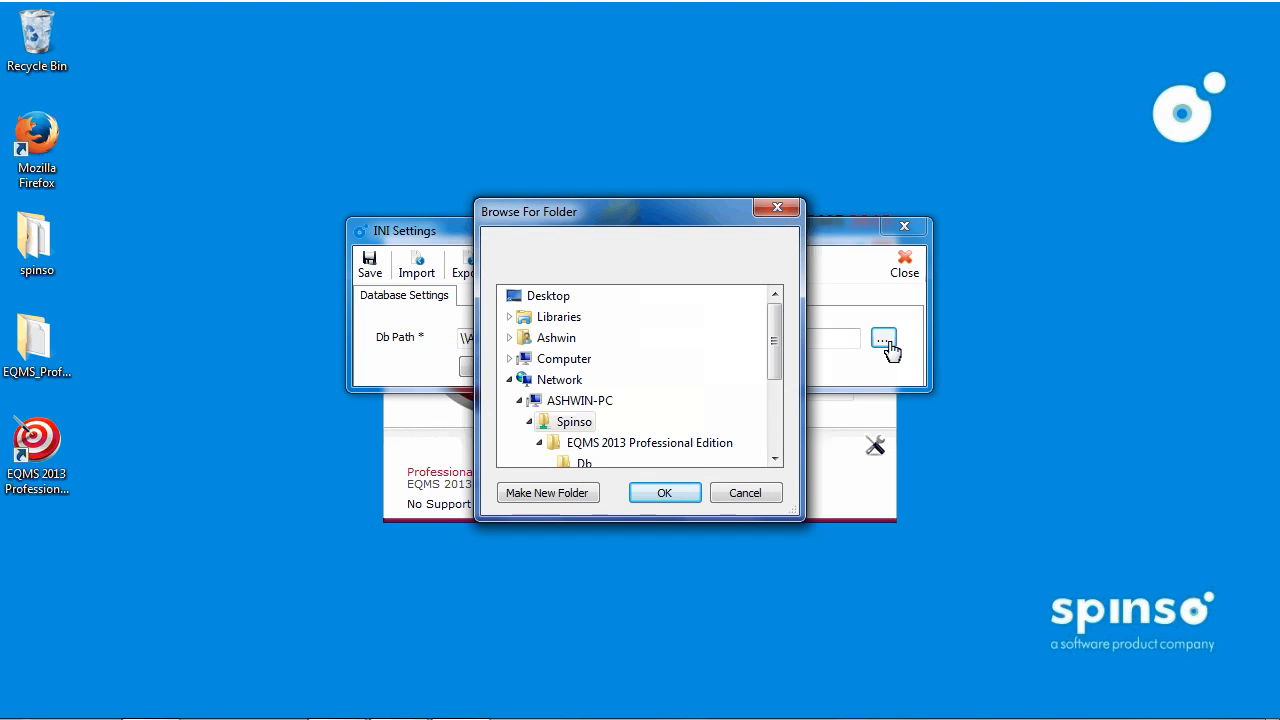
click(697, 448)
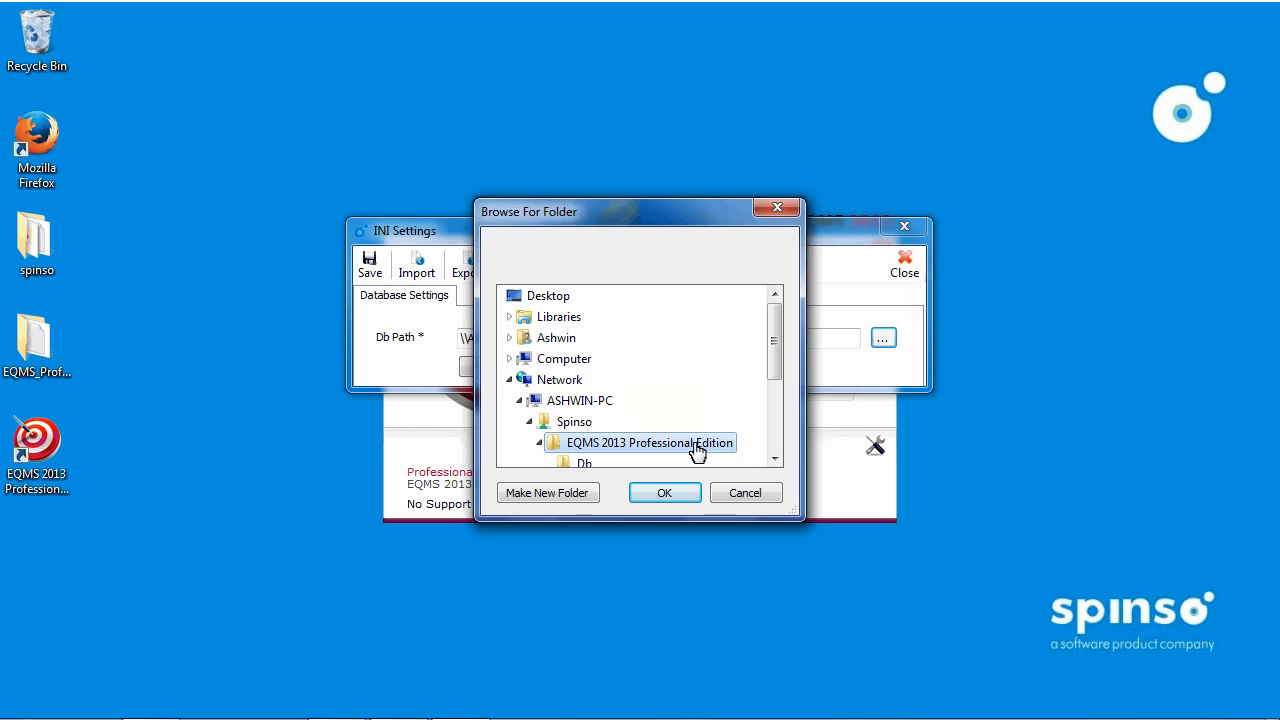
click(664, 493)
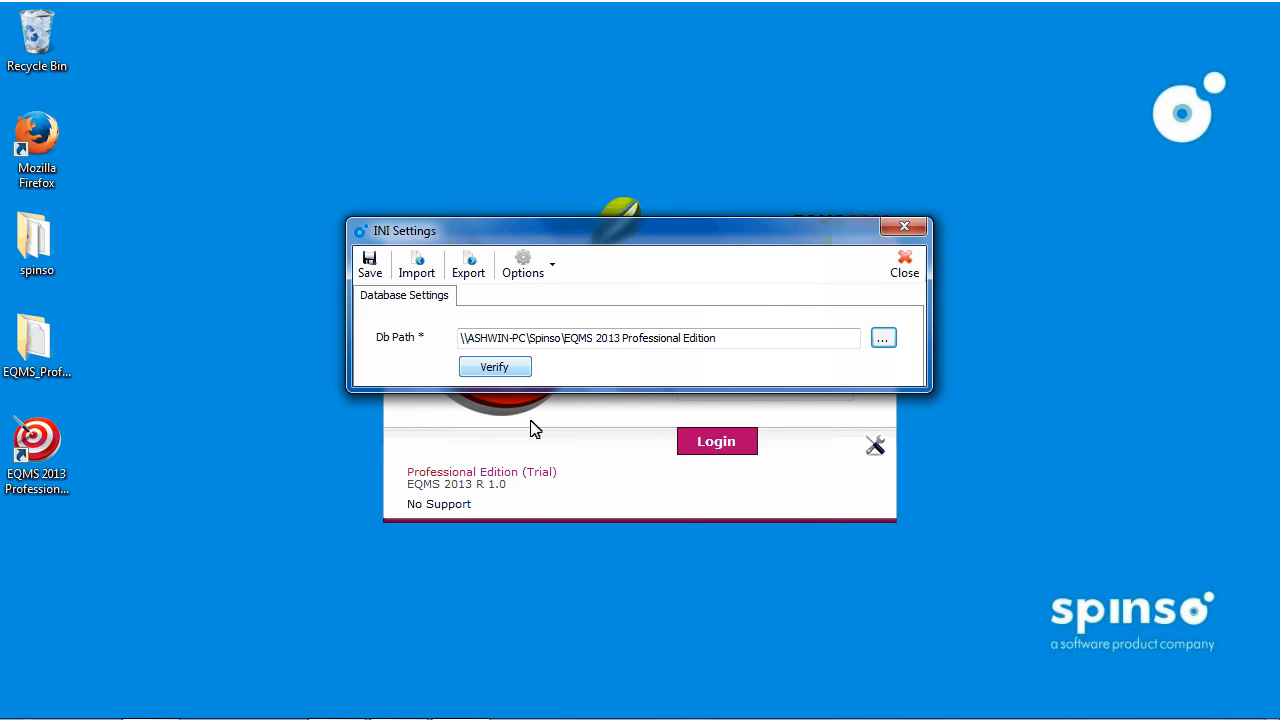
Verify and save the database path, and restart EQMS 2013 Professional Edition.
click(494, 367)
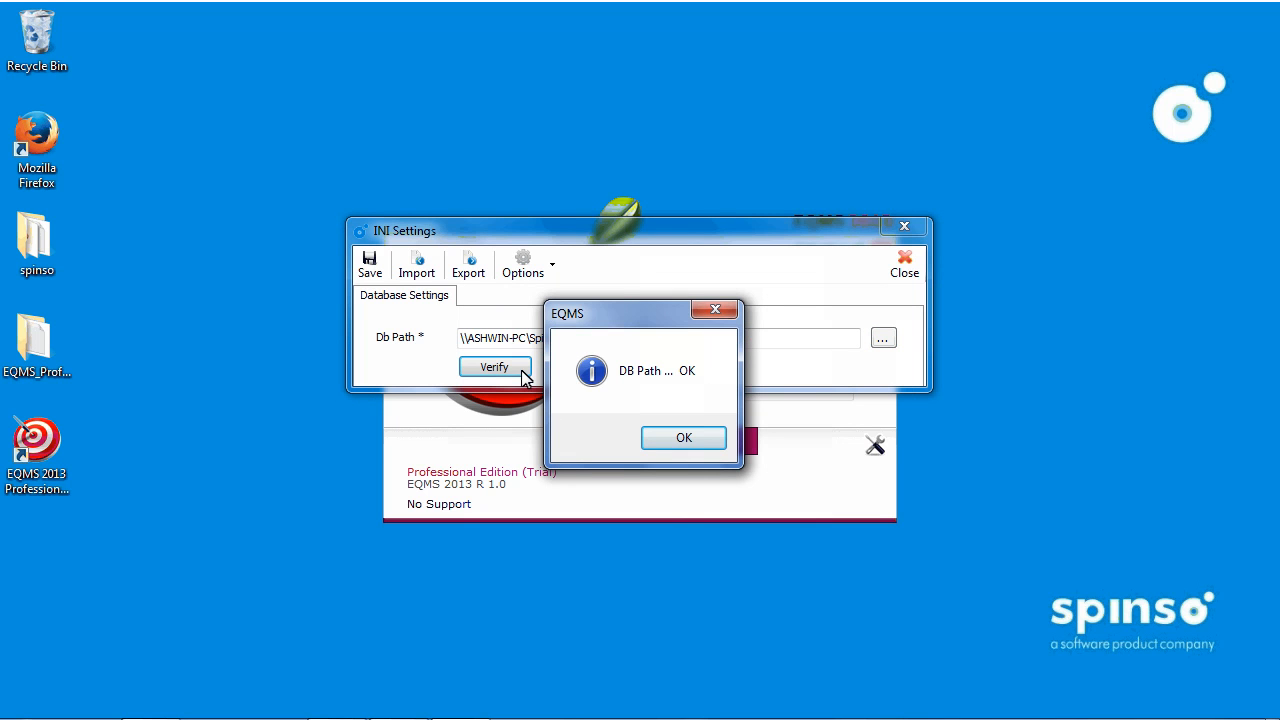
click(684, 439)
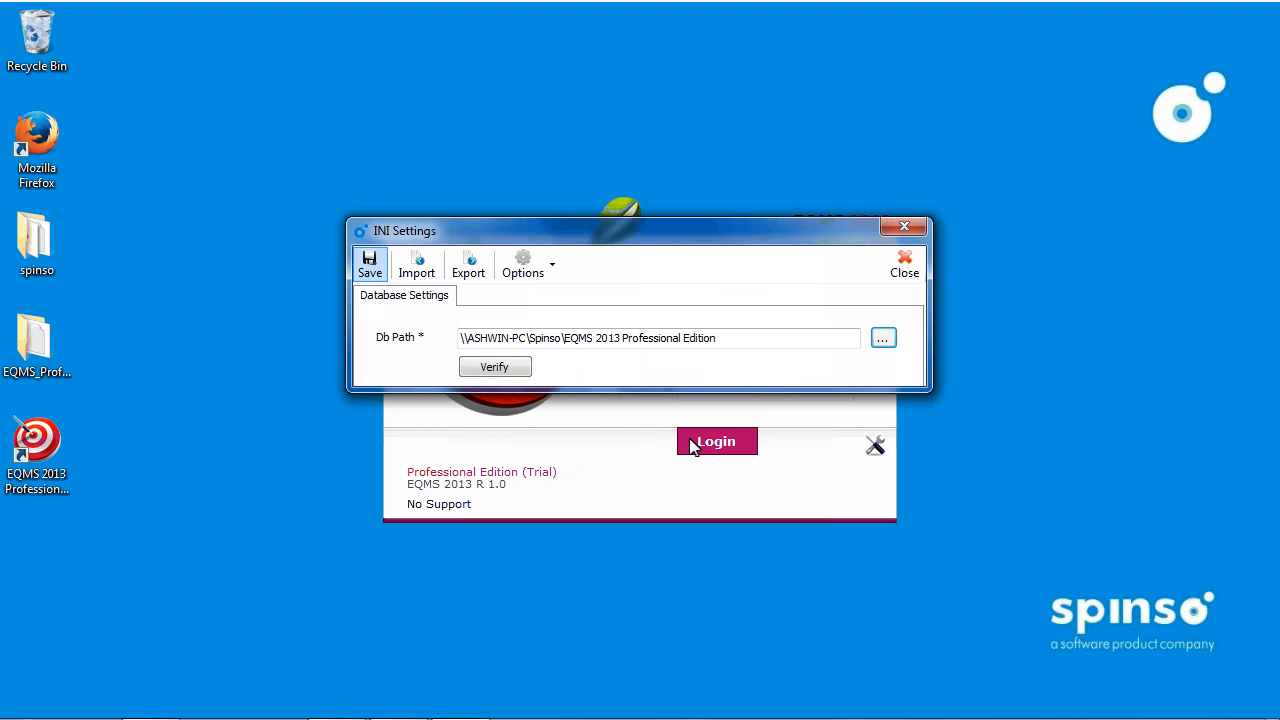
click(370, 266)
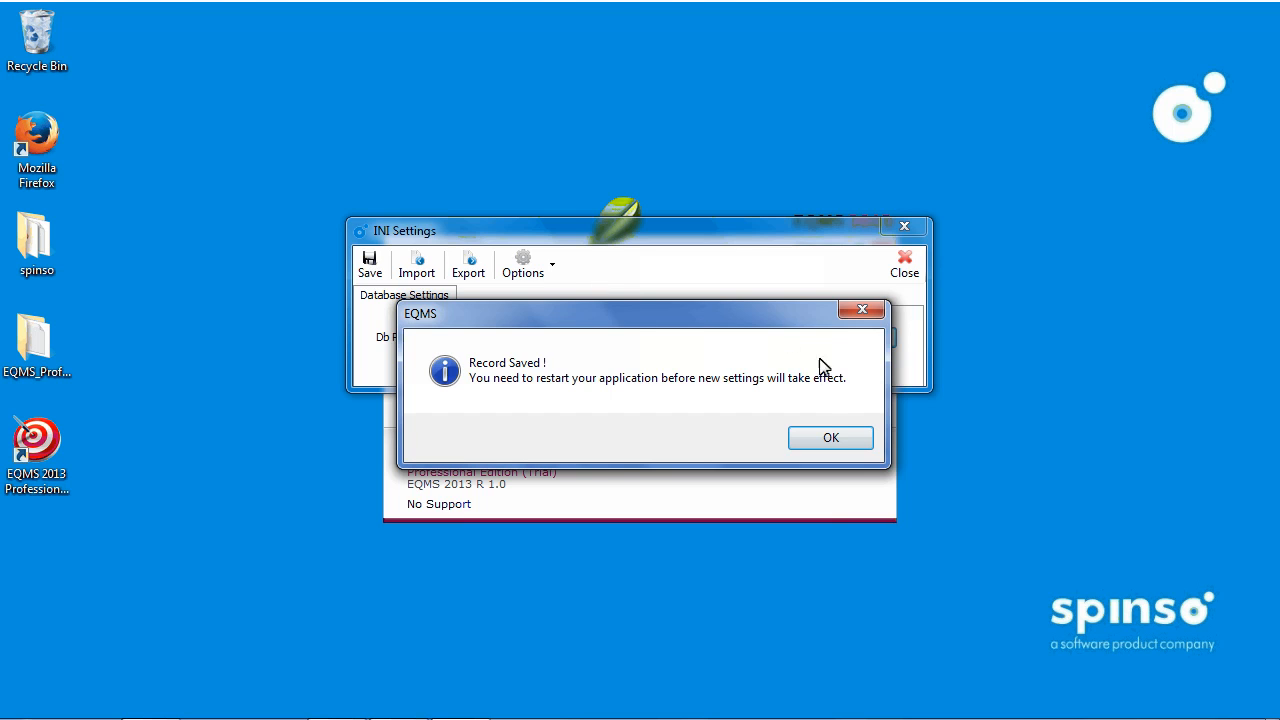
click(849, 438)
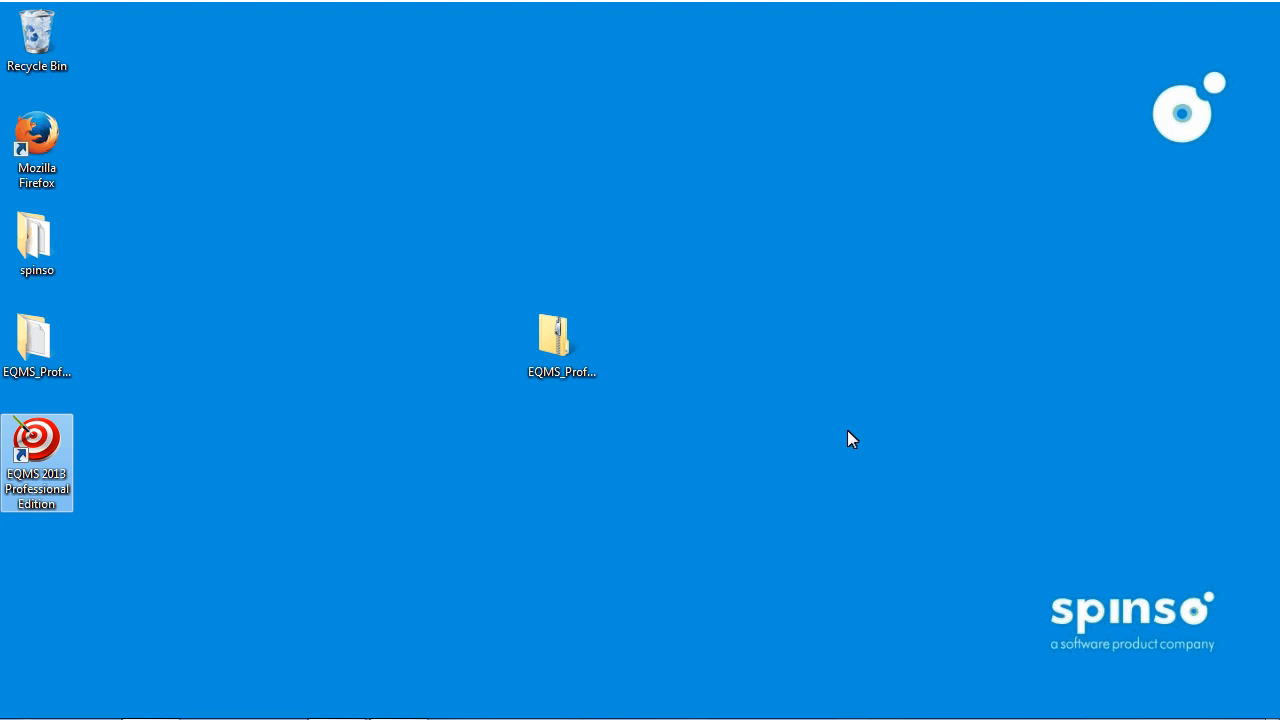
double_click(57, 441)
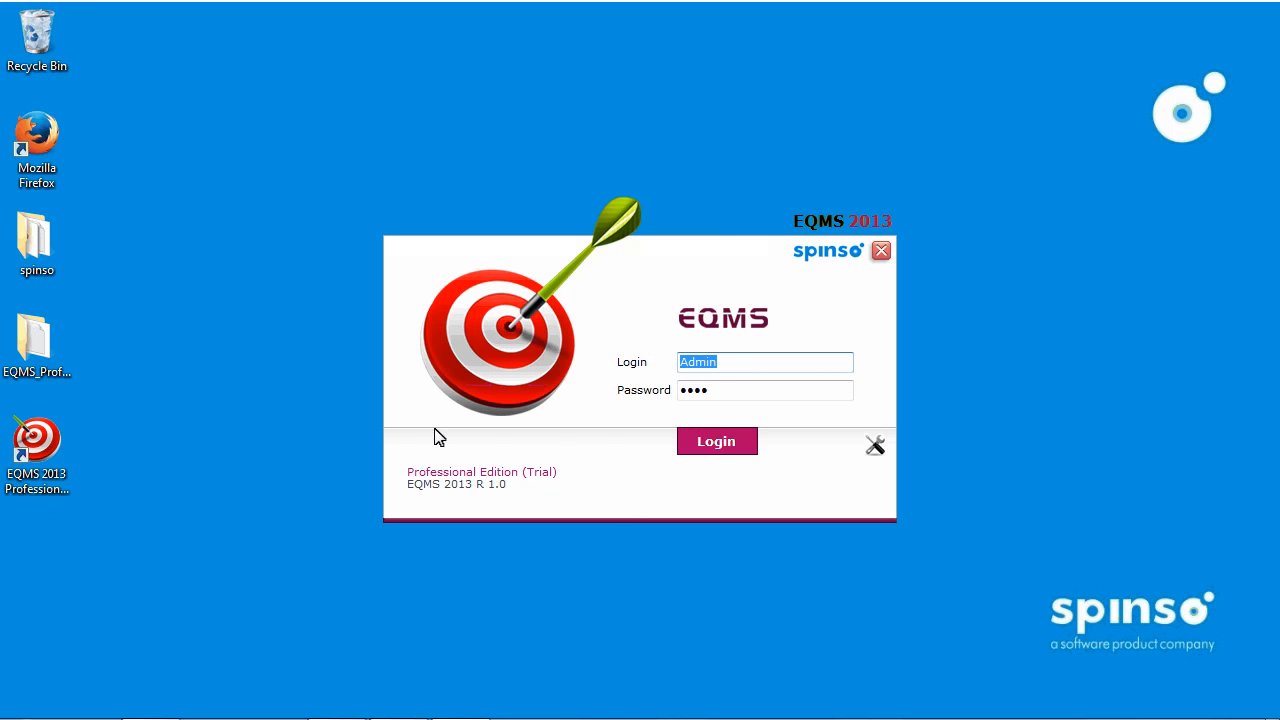